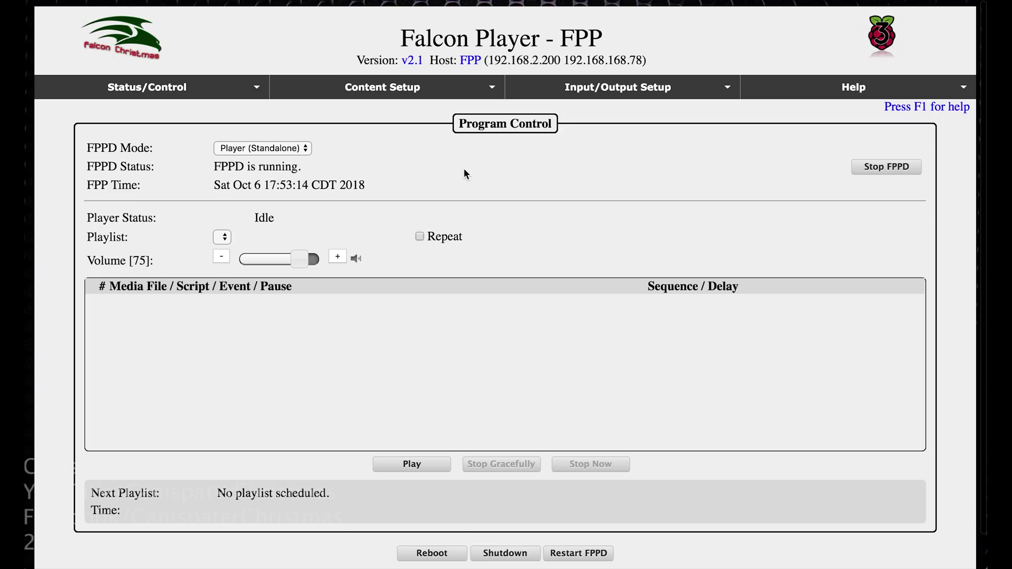
Open the File Manager, browse its Audio, Video, Effects, Scripts and Logs tabs, then return to Sequences.
click(490, 95)
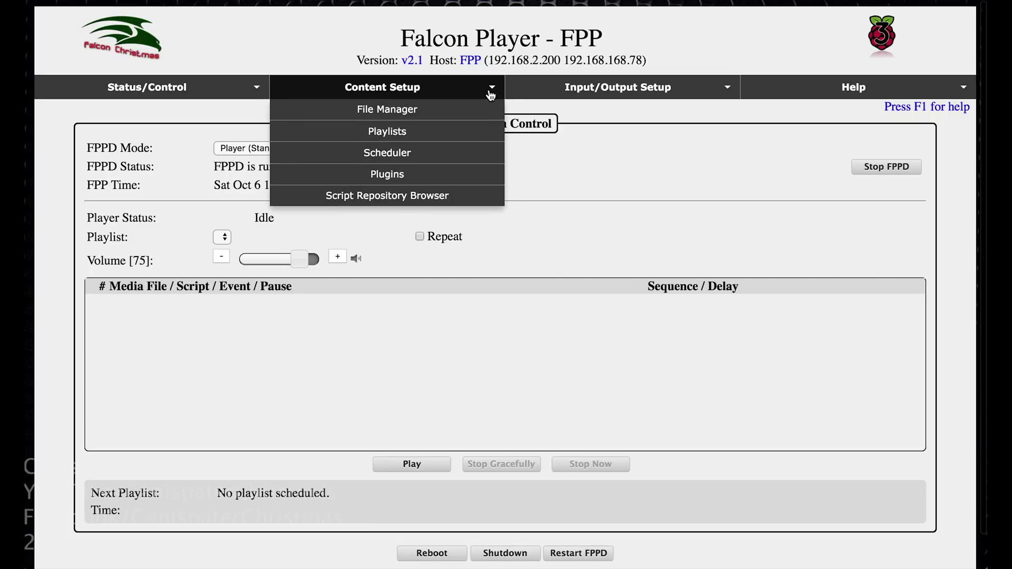
click(454, 113)
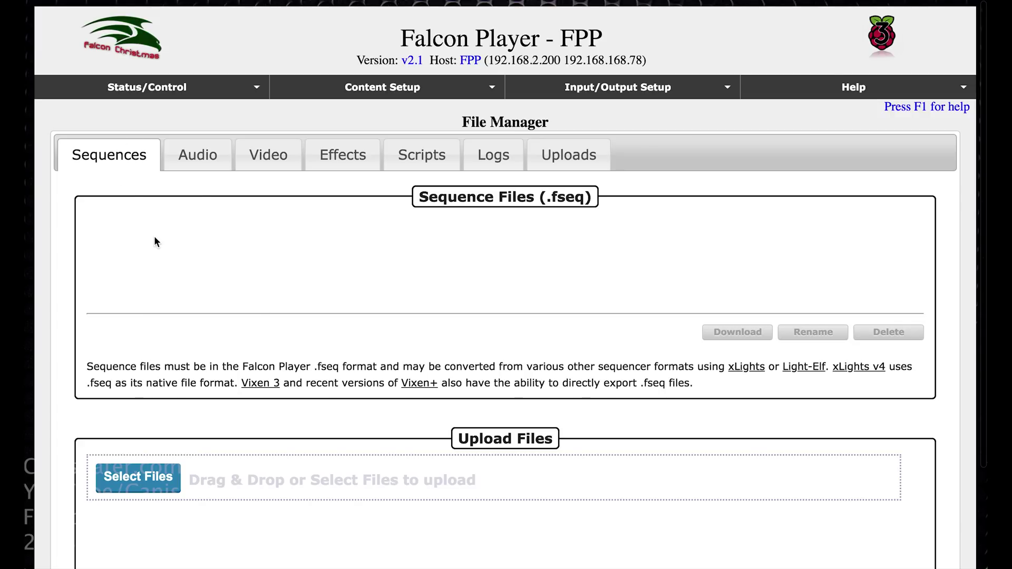
click(205, 160)
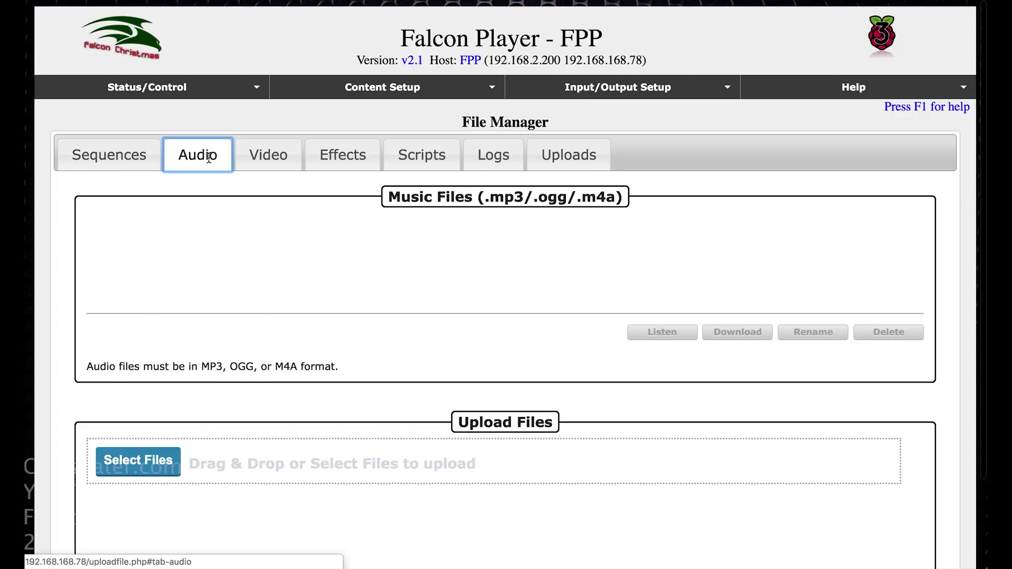
click(267, 163)
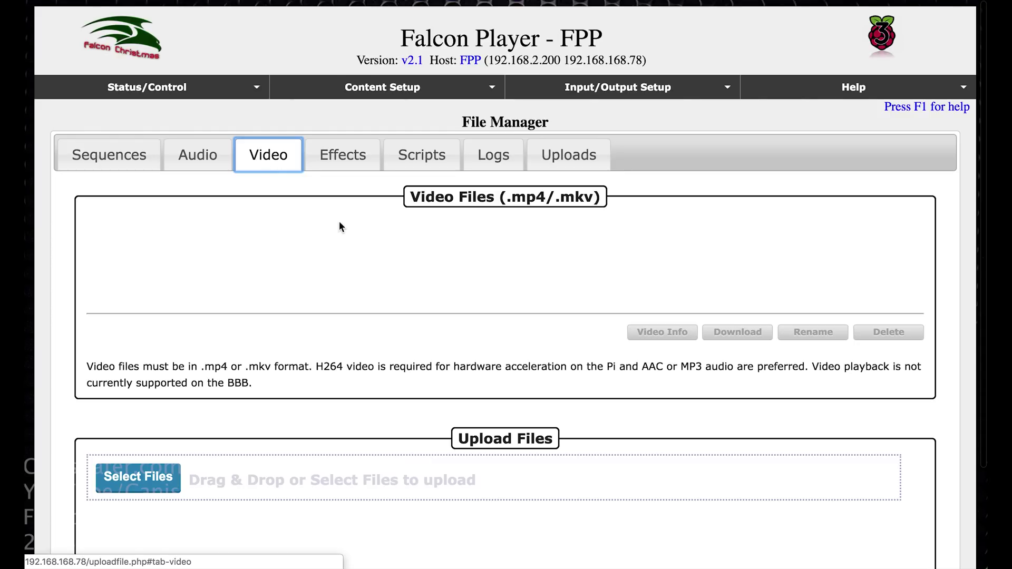
click(350, 161)
click(407, 165)
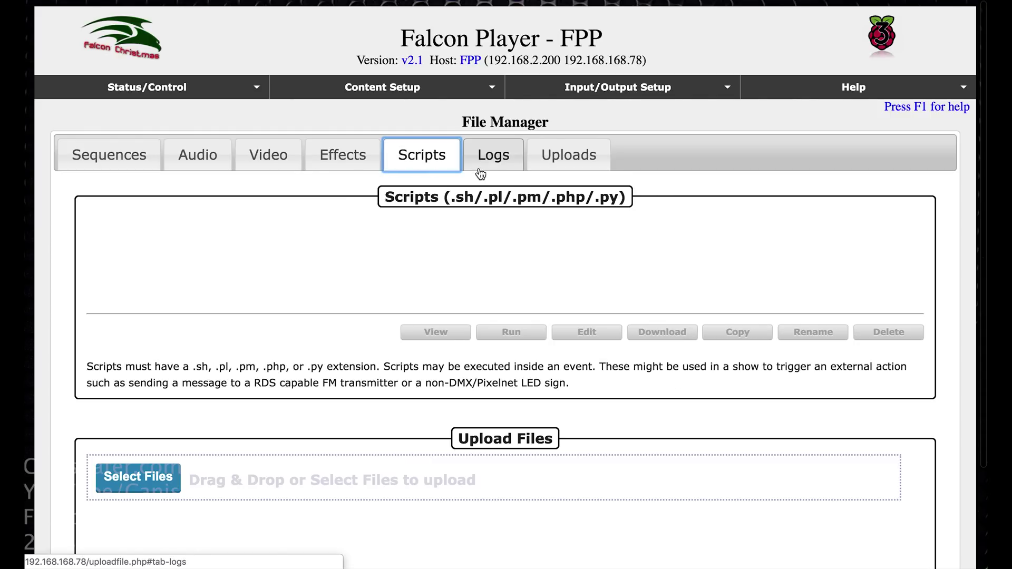
click(493, 158)
click(104, 157)
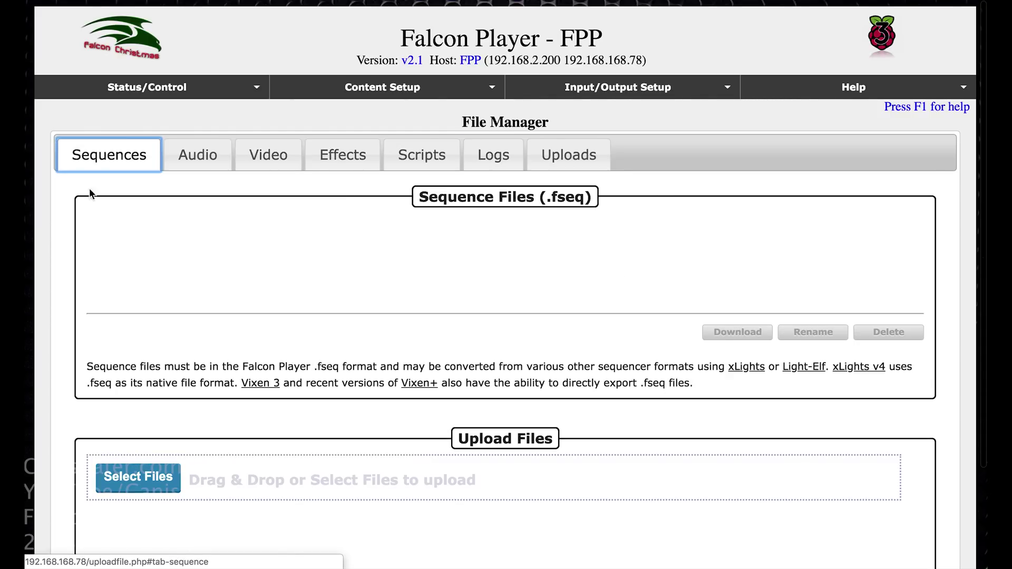
Upload 2017 Light Test.fseq, BarTest.fseq, HWN - VICE.fseq and HWN - VICE.mp3, clearing each finished upload row.
scroll(68, 259, down, 3)
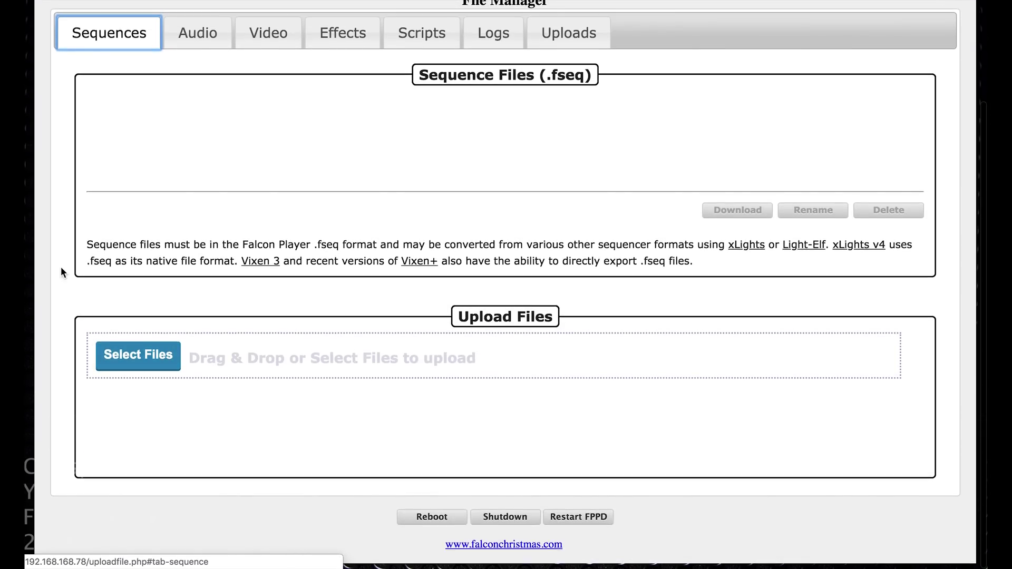
key(super+Tab)
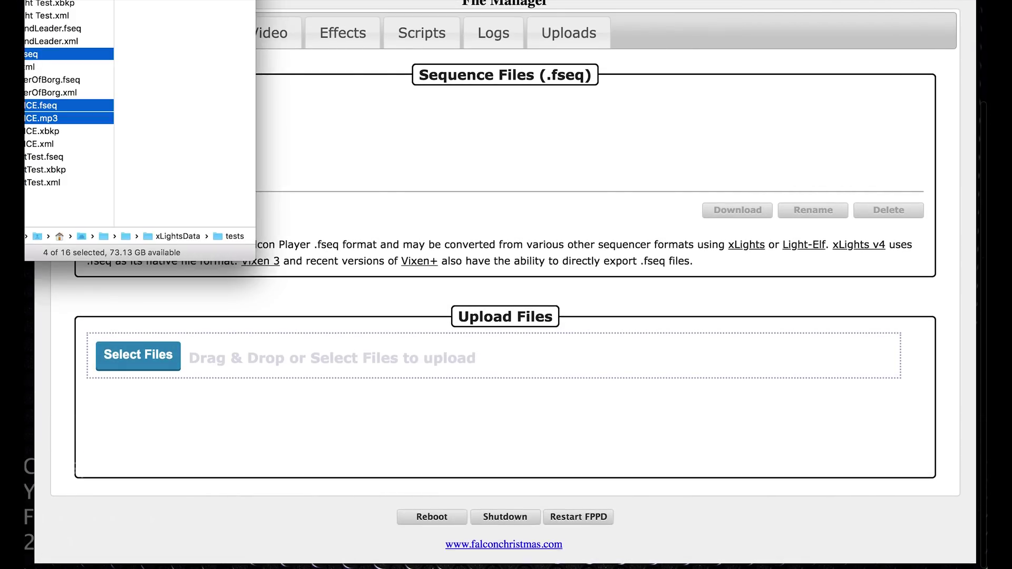
drag(69, 106, 270, 361)
scroll(623, 434, down, 3)
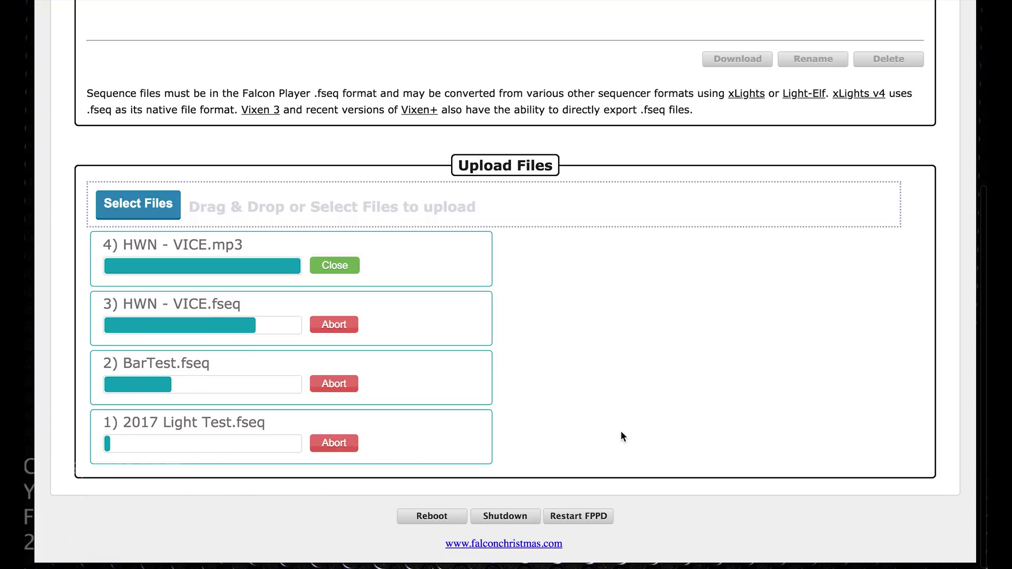
click(342, 265)
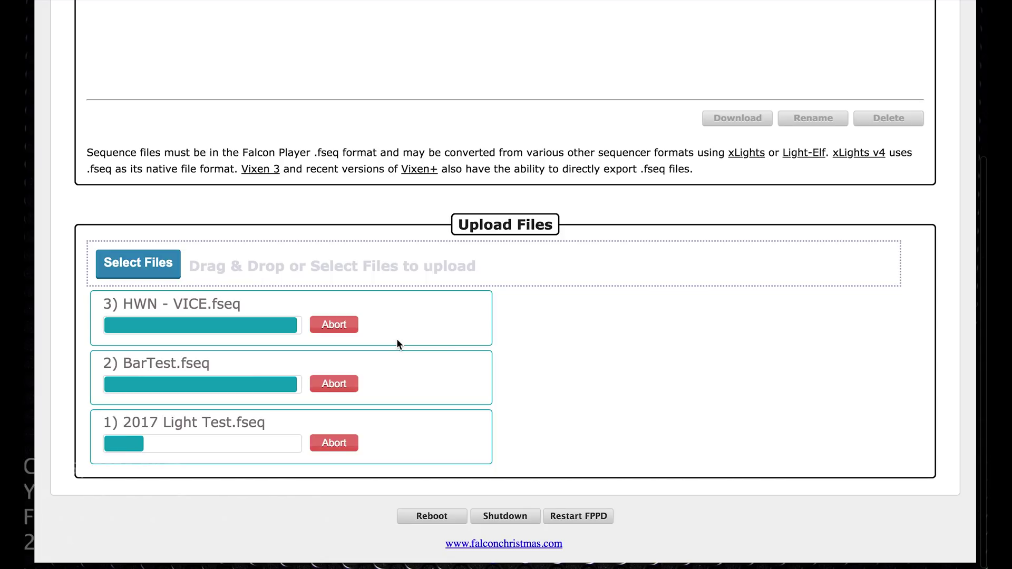
click(334, 325)
click(333, 383)
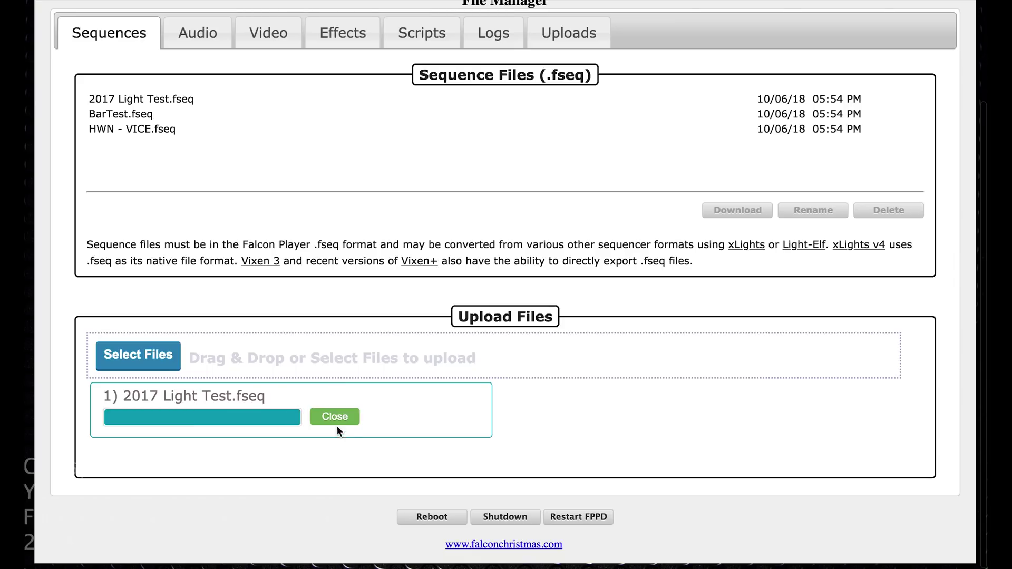
click(335, 418)
scroll(321, 312, up, 3)
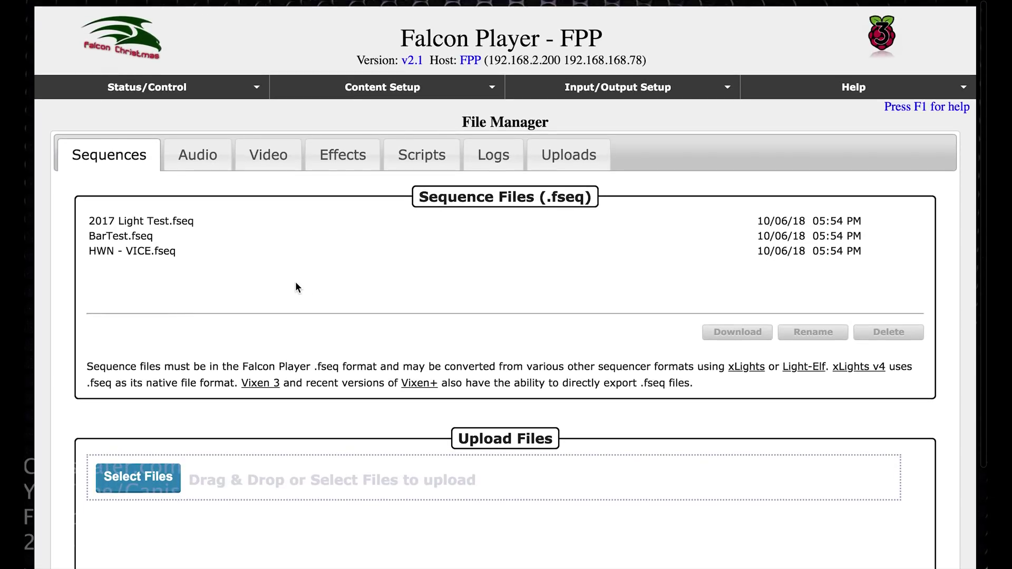
click(198, 156)
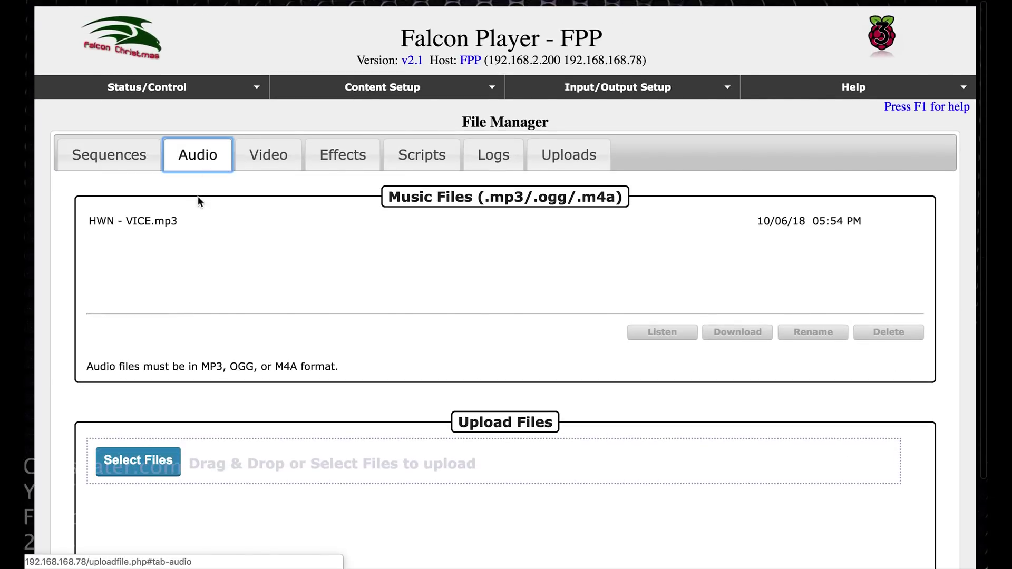
click(141, 154)
click(268, 156)
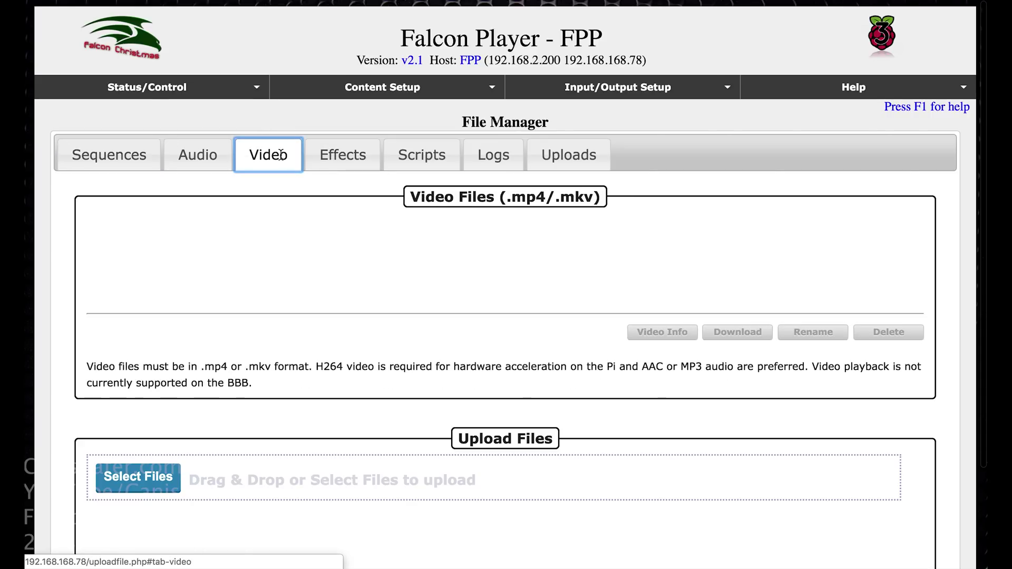
click(126, 159)
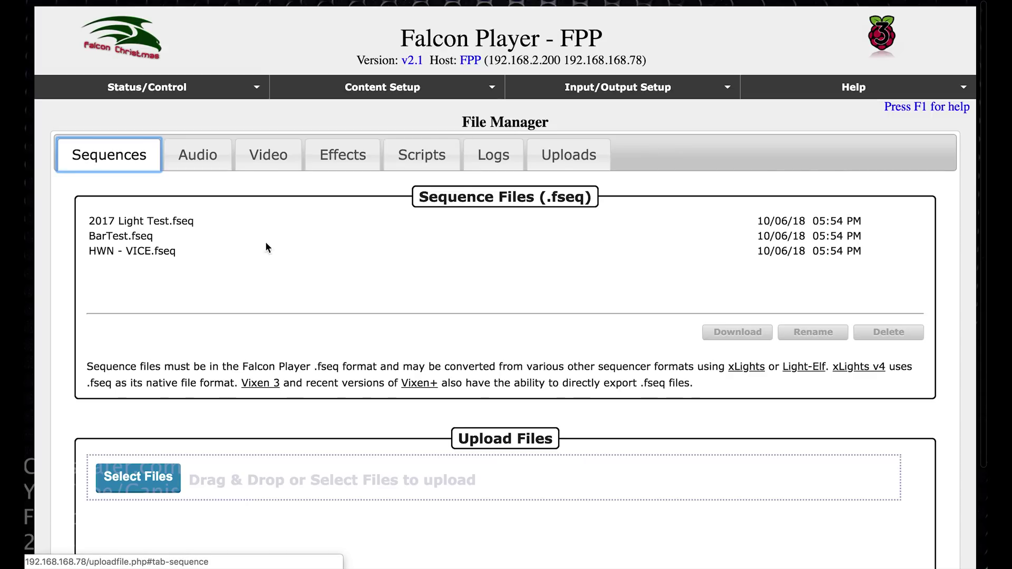
click(156, 237)
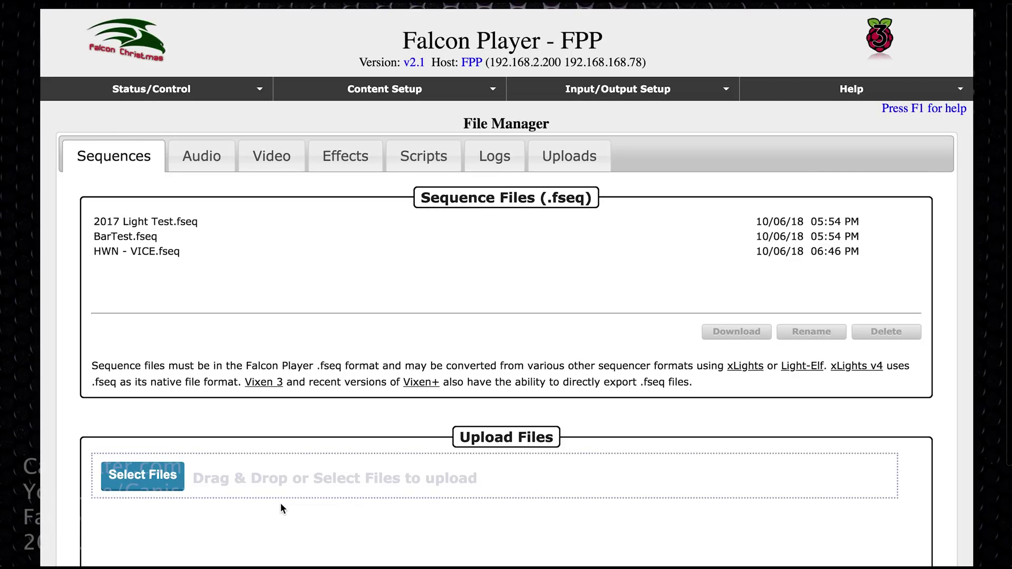
click(163, 463)
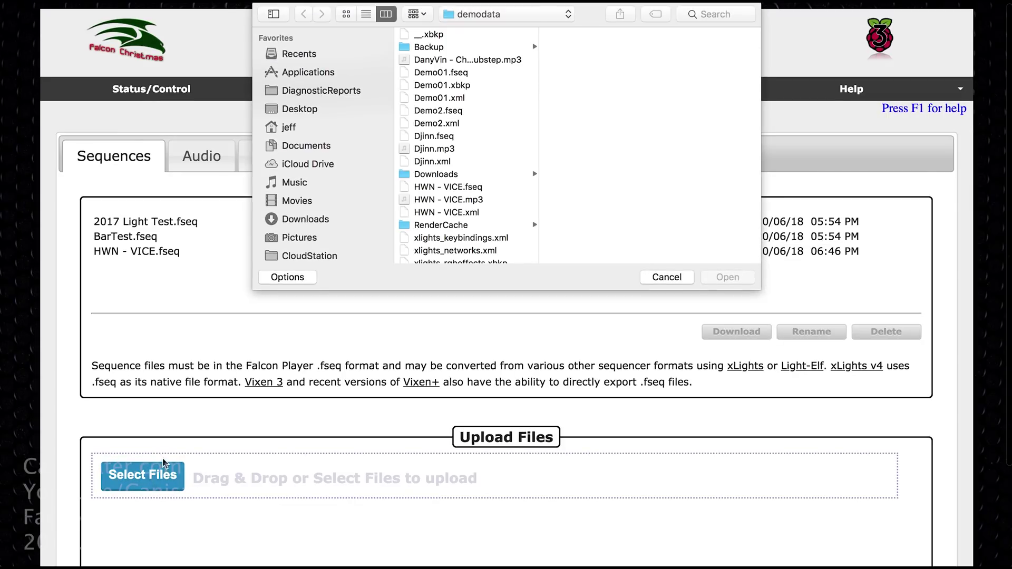
click(450, 187)
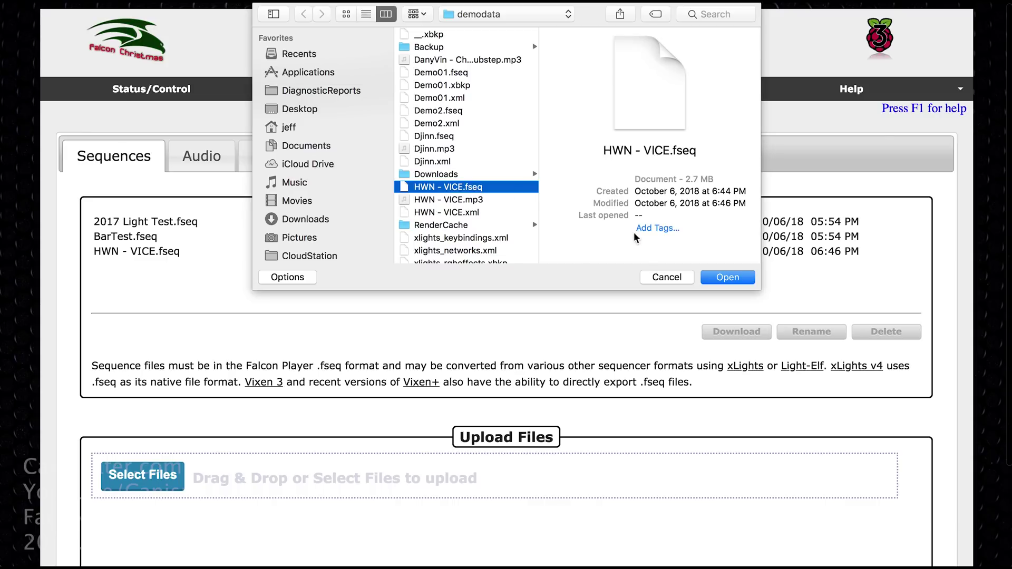
click(660, 275)
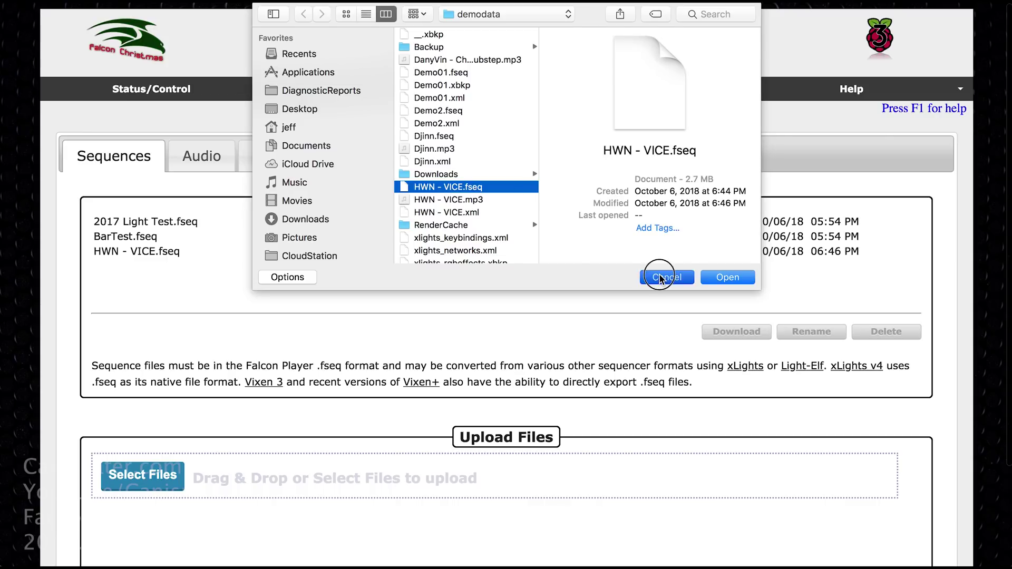
click(427, 92)
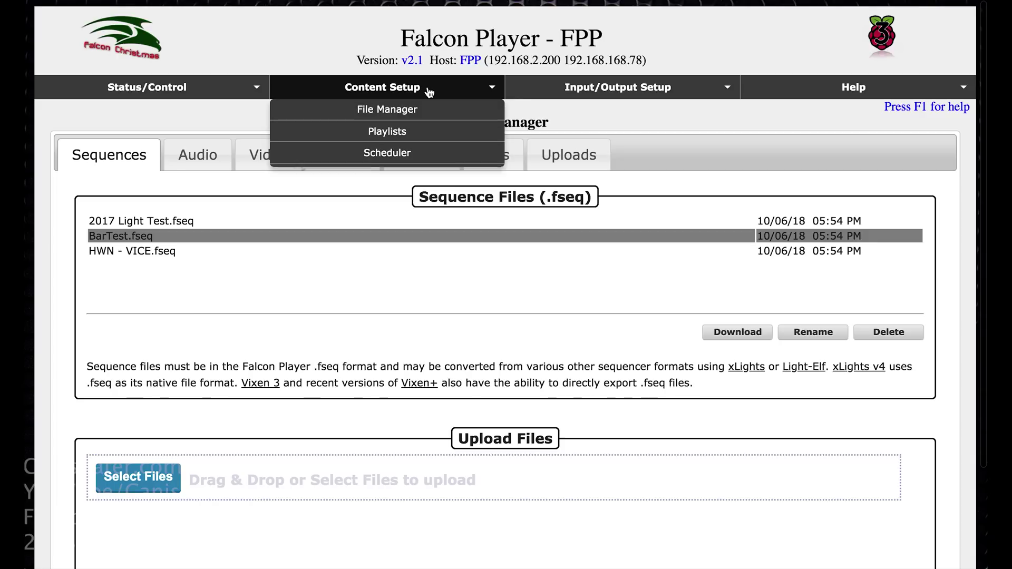
On the Playlists page, create a new playlist named Test.
click(417, 131)
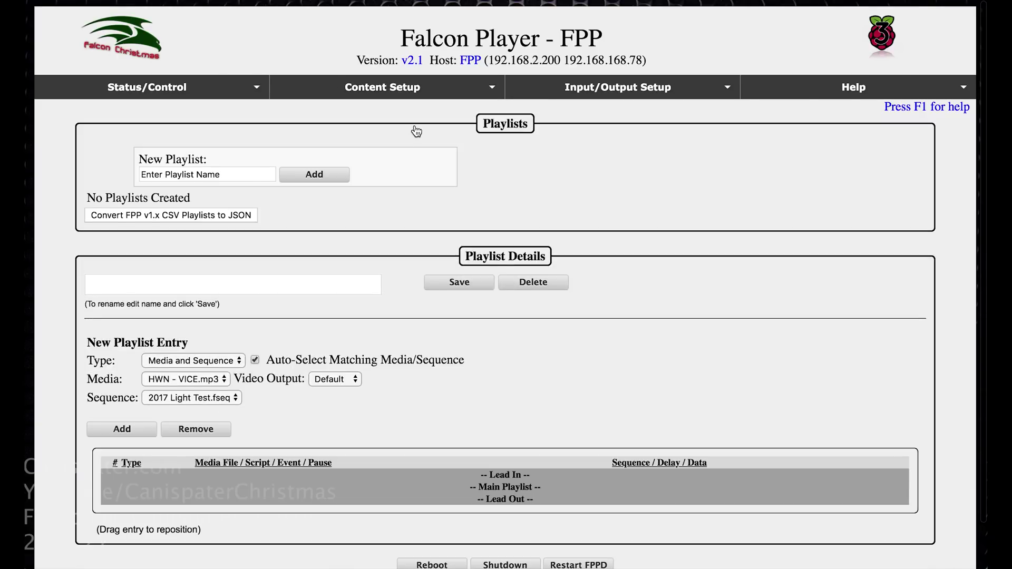
click(247, 174)
text(Test)
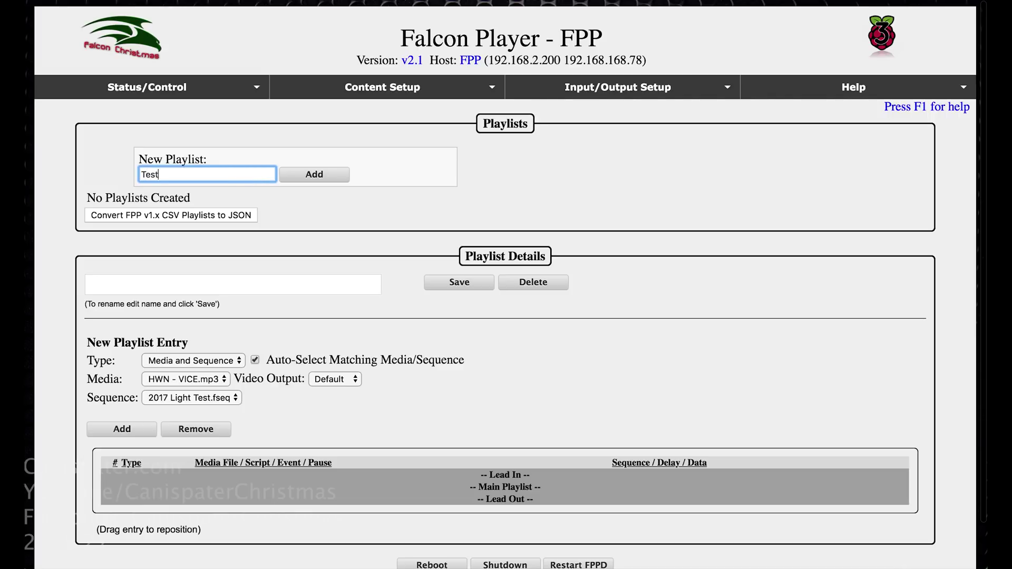
click(341, 178)
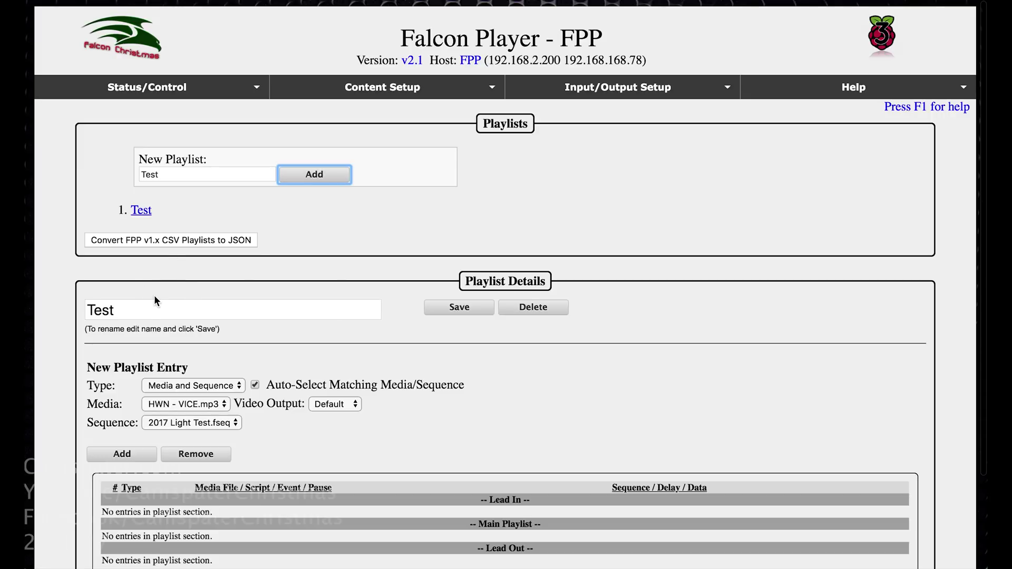
Keep Media and Sequence as the type for the new playlist entry.
scroll(374, 511, down, 5)
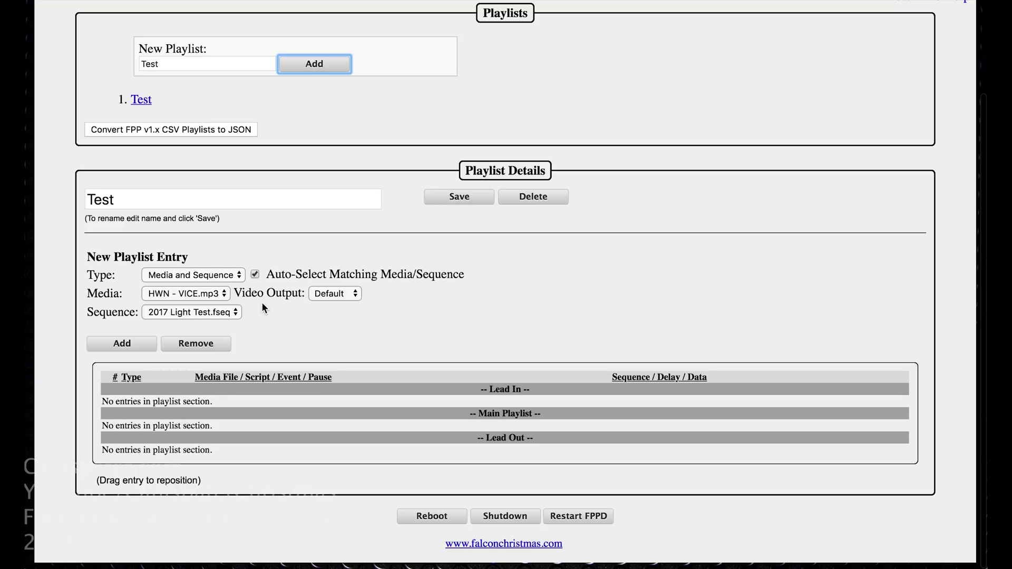
click(241, 277)
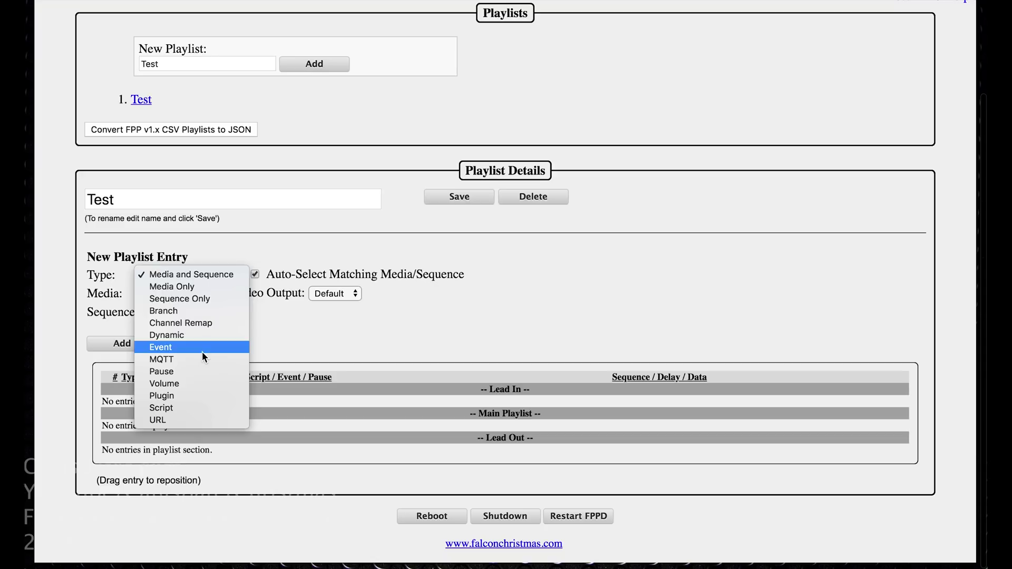
click(204, 274)
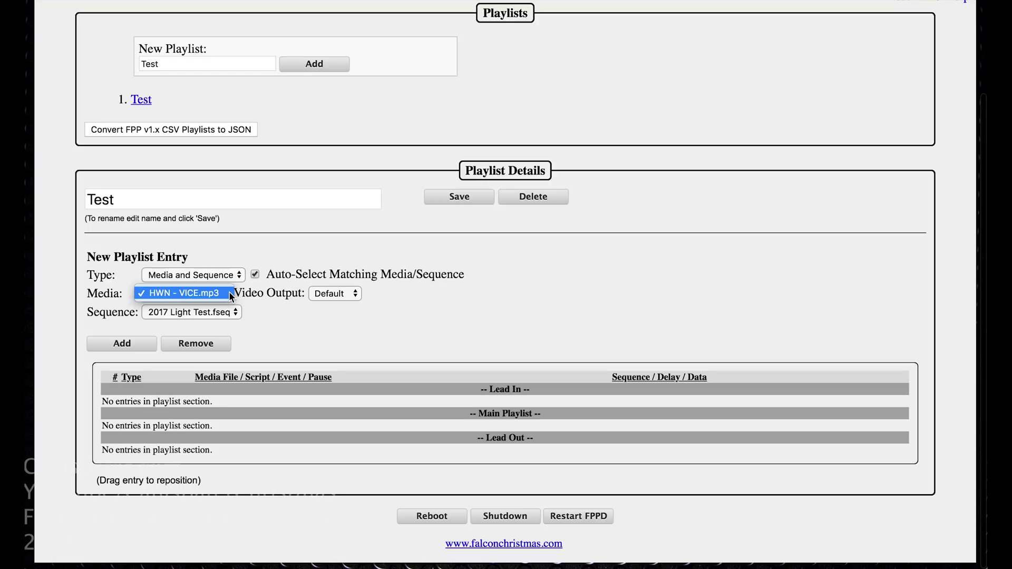
Add an entry pairing HWN - VICE.mp3 with HWN - VICE.fseq, video output off, to Test.
click(230, 294)
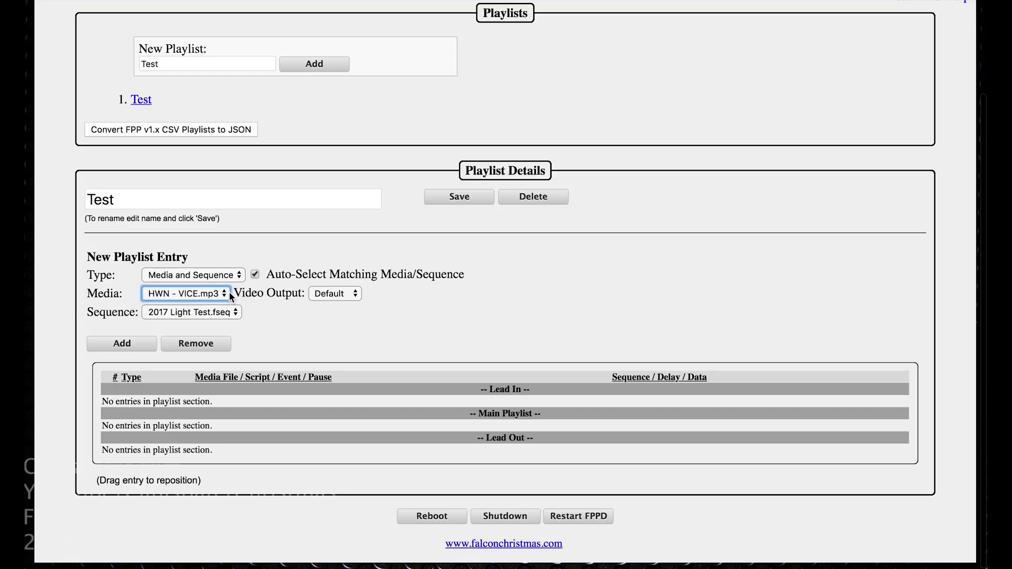
click(236, 312)
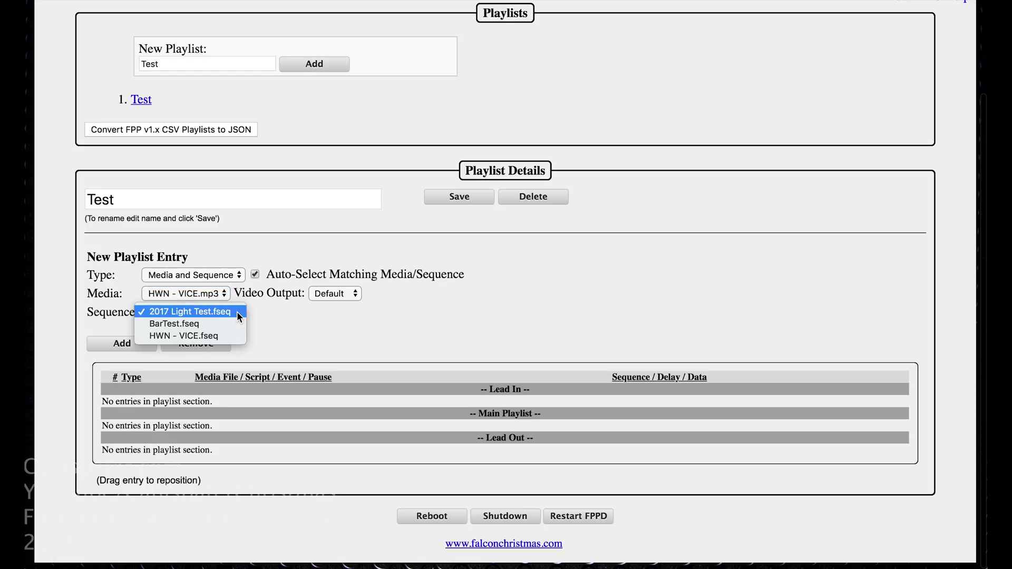
click(229, 335)
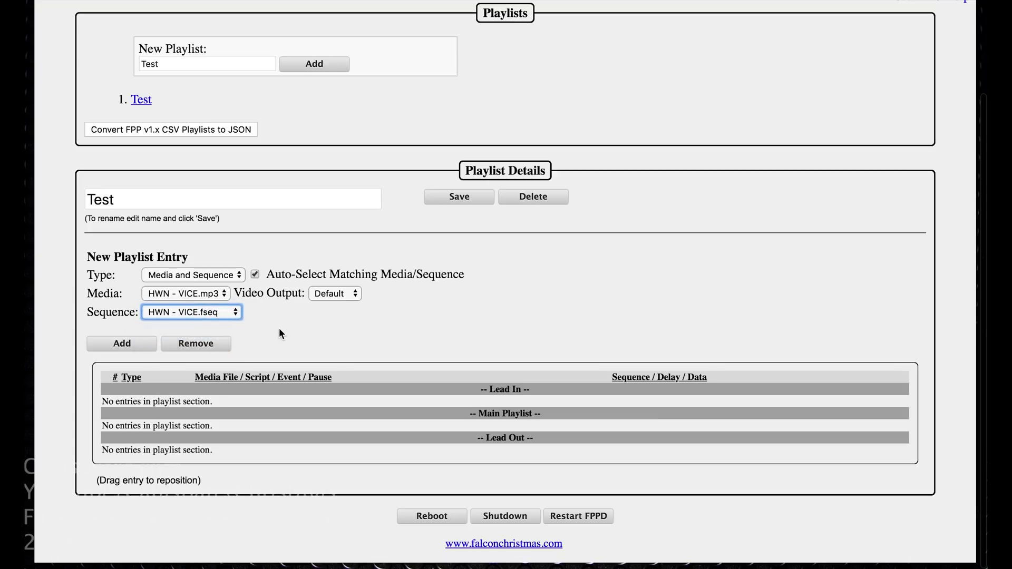
click(355, 298)
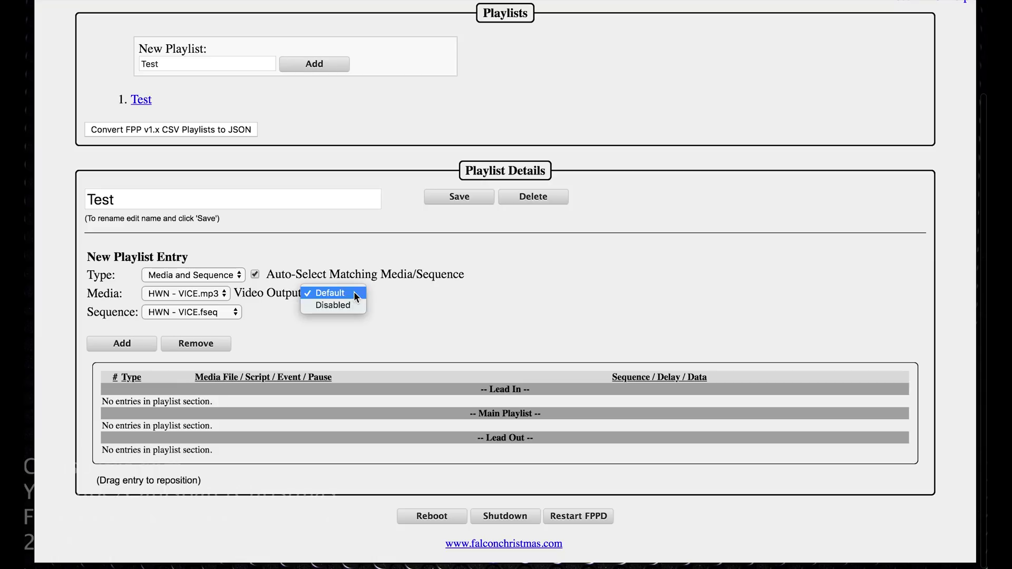
click(349, 308)
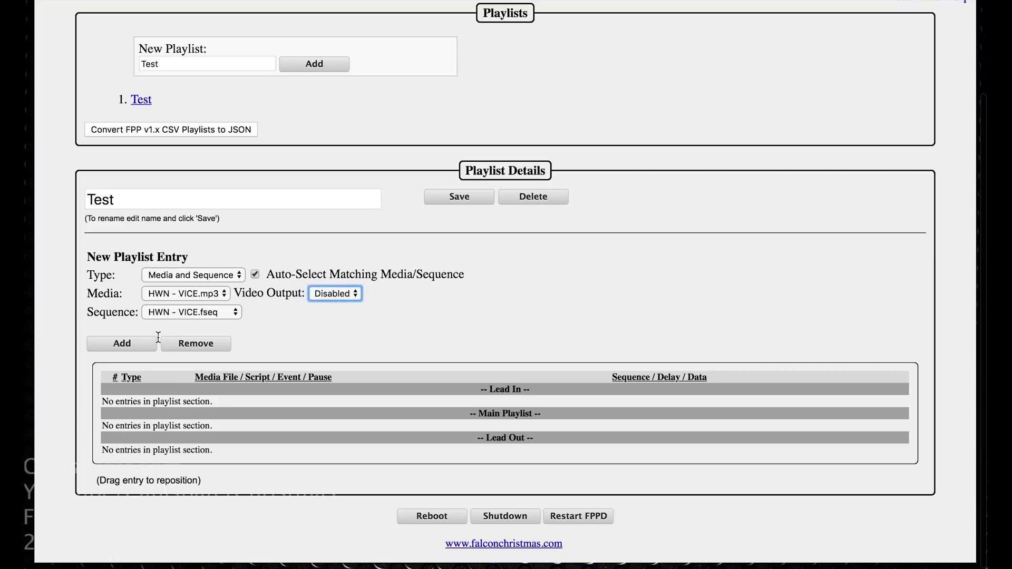
click(133, 349)
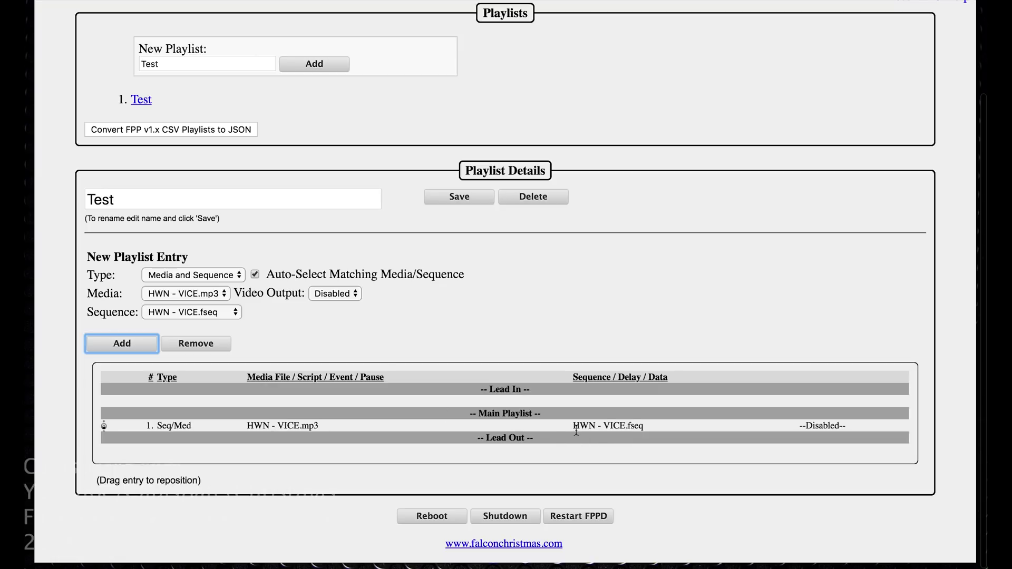
Save the Test playlist, then rename it Test1 and save again.
click(464, 201)
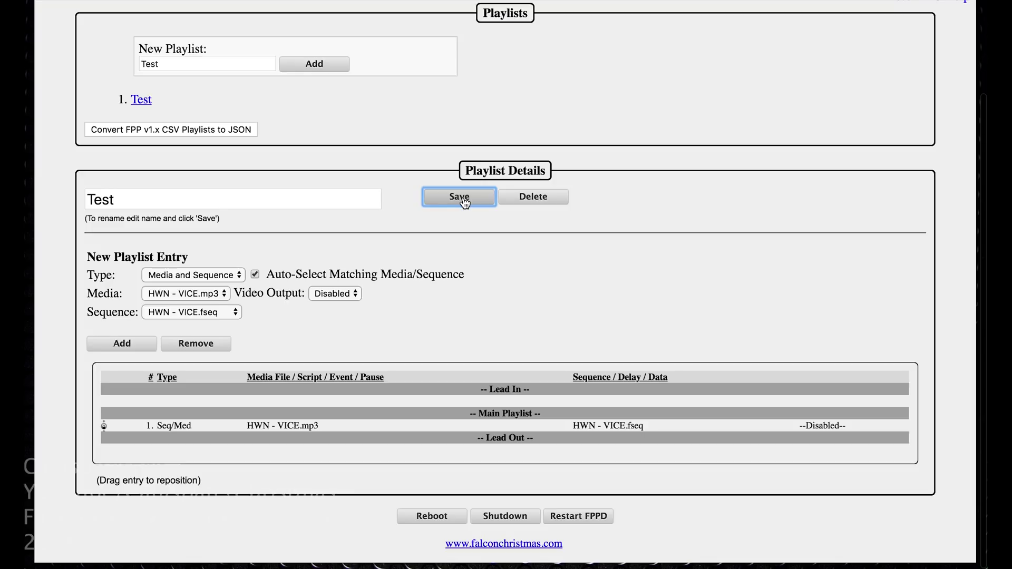
scroll(254, 196, up, 5)
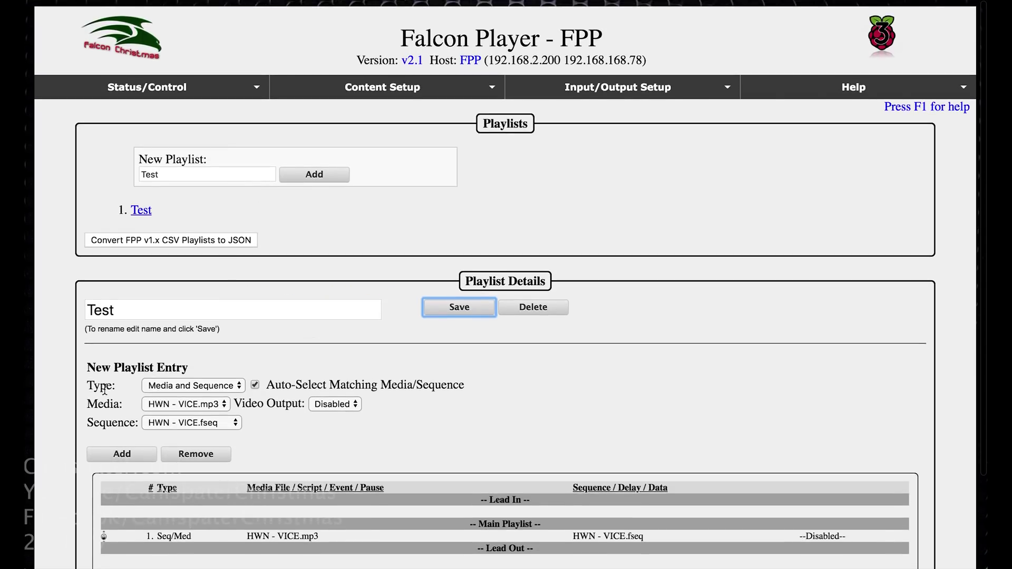
click(138, 312)
text(1)
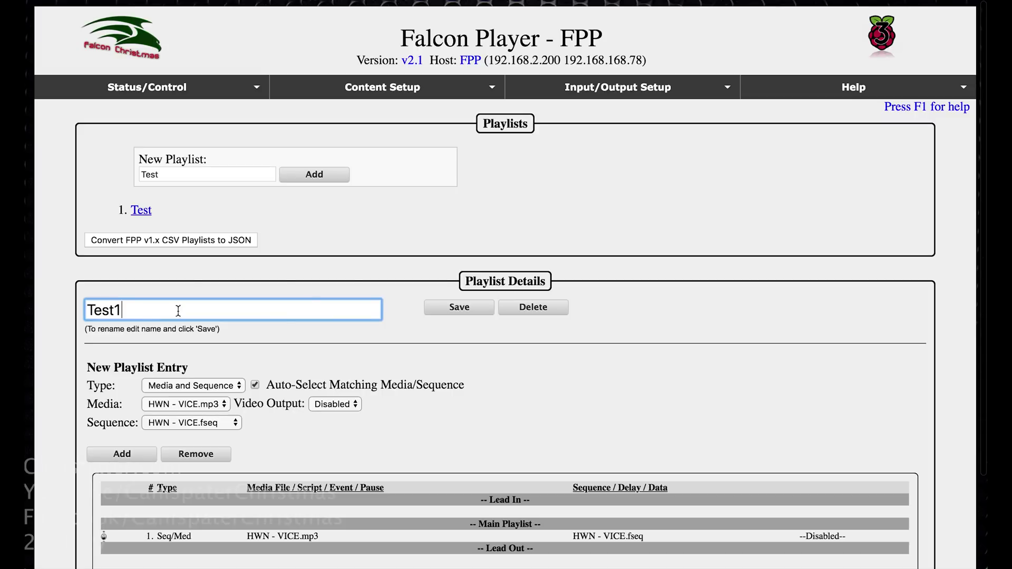
click(459, 312)
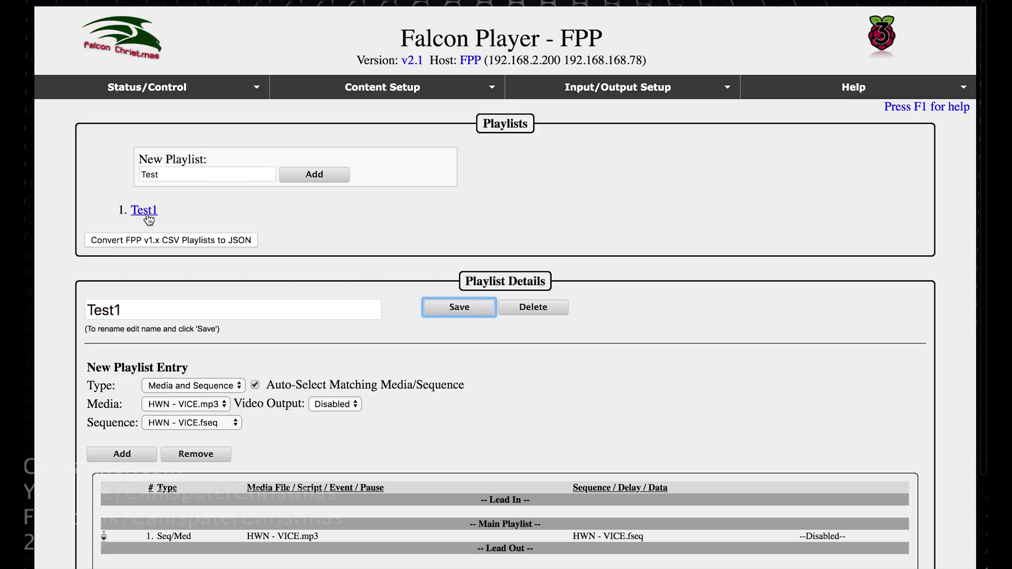
scroll(459, 289, down, 3)
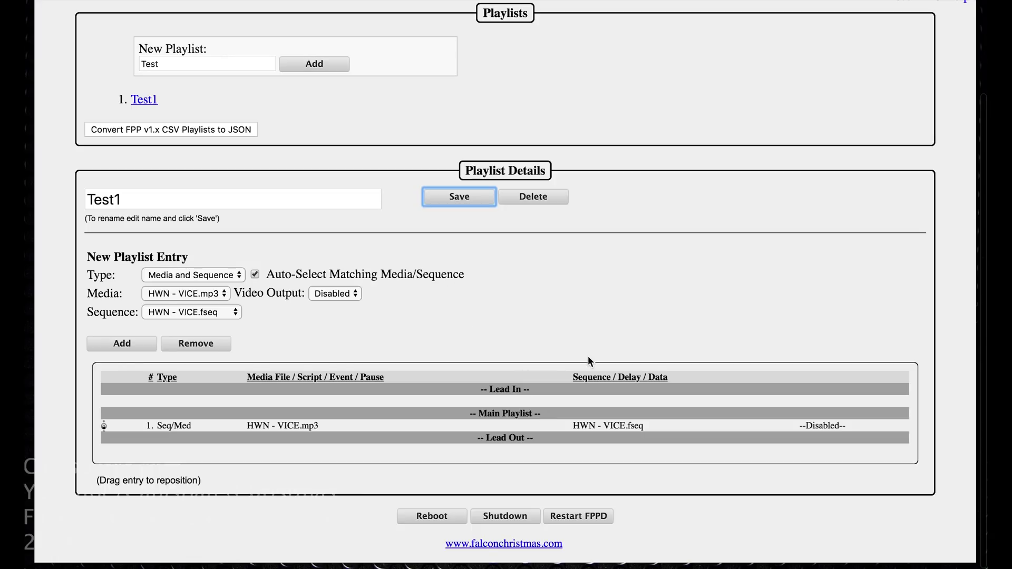
scroll(527, 359, up, 3)
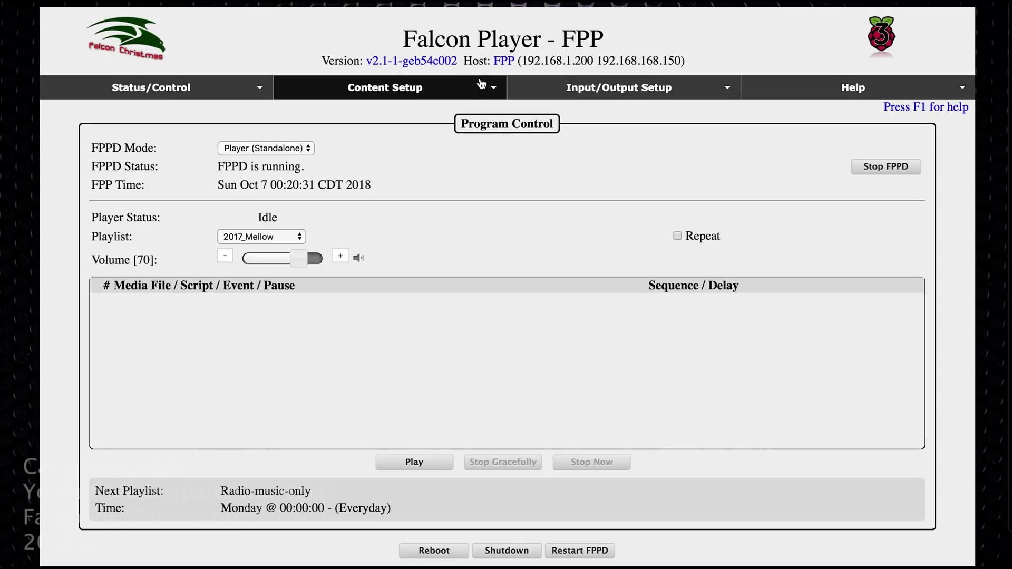
Go to Content Setup > Playlists to see 2017_Mellow, 2017_Thump, Radio-music-only and Thanksgiving.
click(494, 90)
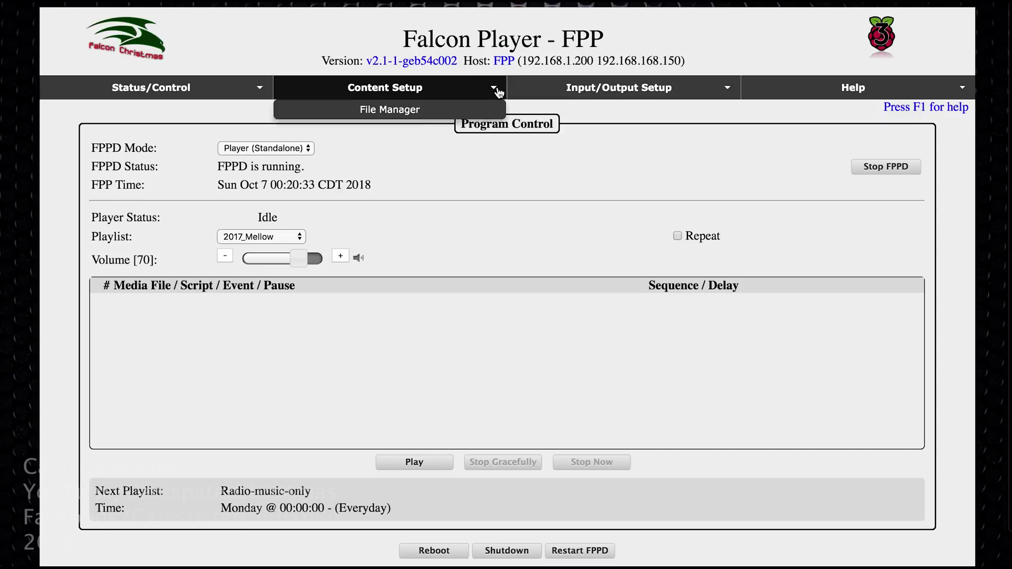
click(459, 136)
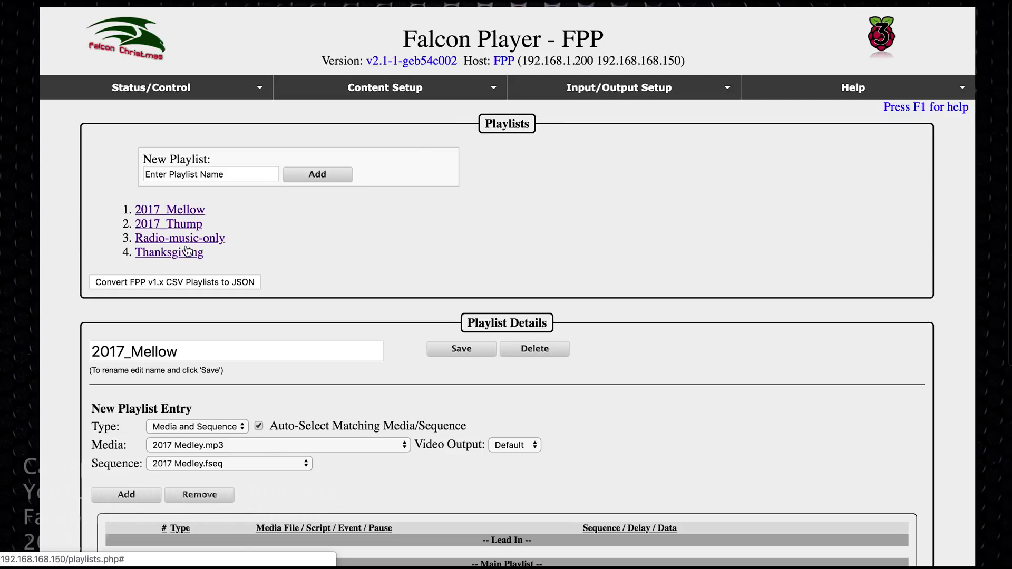
Convert the v1.x CSV playlists to JSON, close the converter, and load 2017_Mellow-CSV.
click(169, 282)
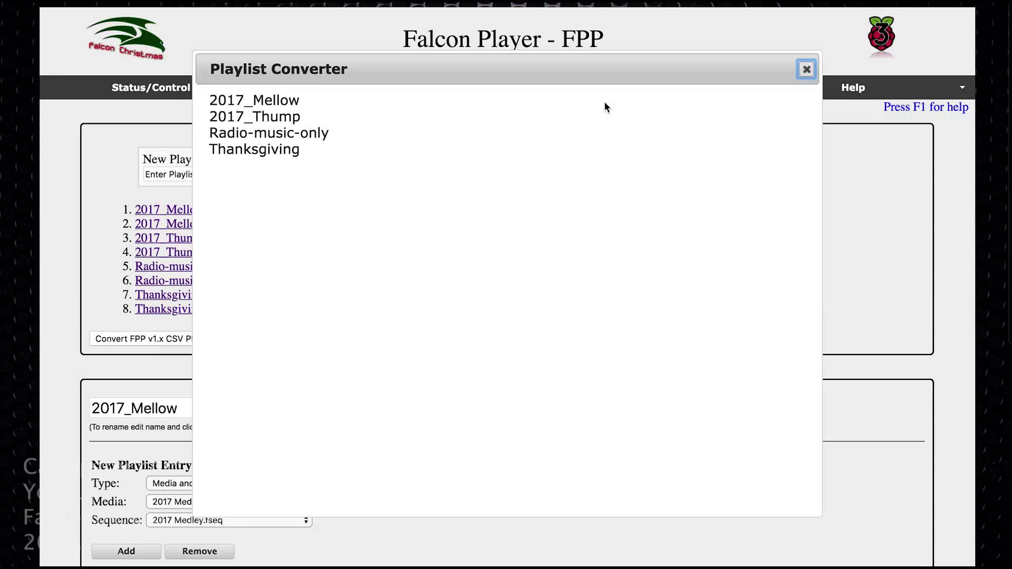
click(806, 69)
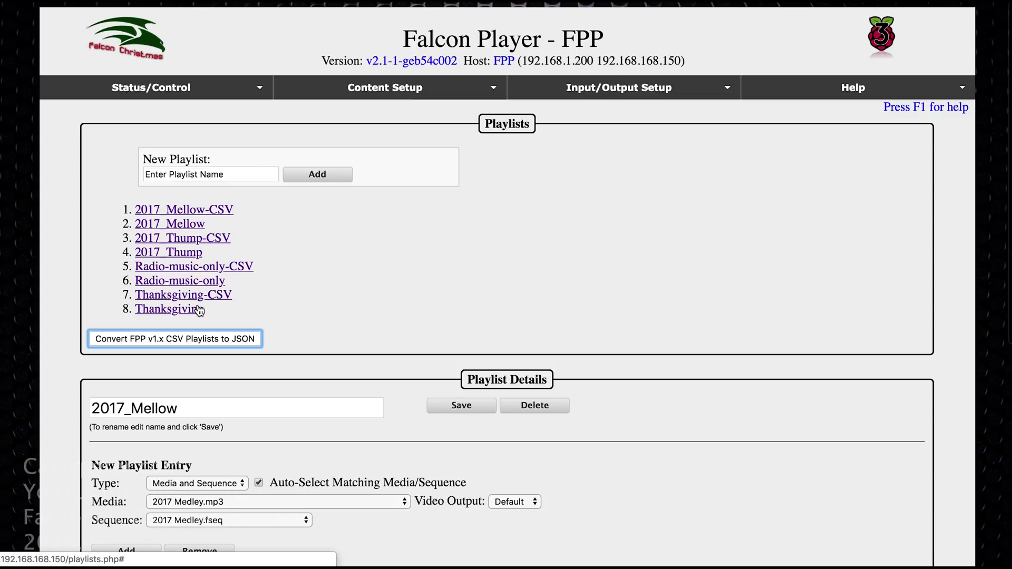
click(226, 210)
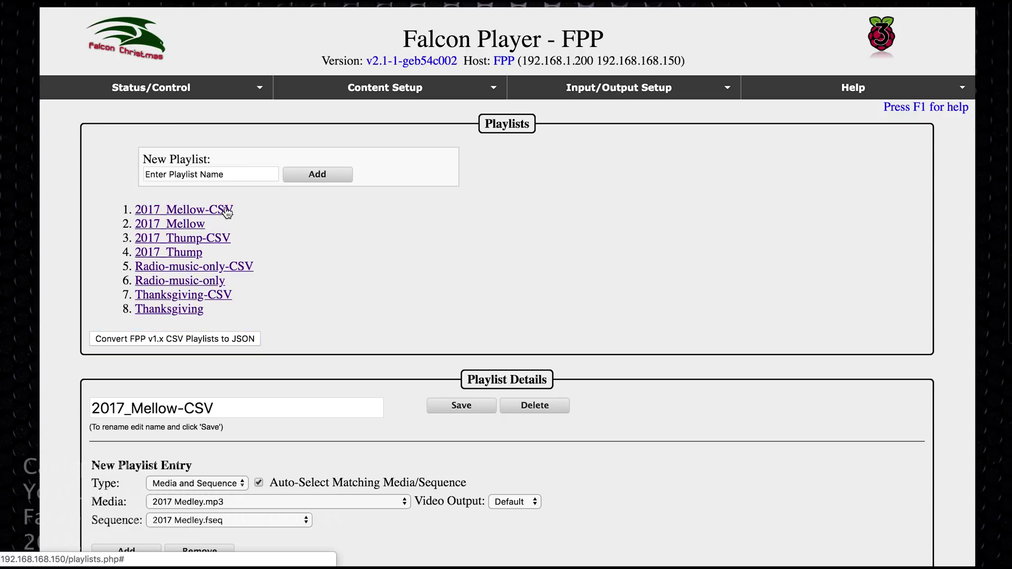
Delete the 2017_Mellow-CSV, 2017_Thump-CSV, Radio-music-only-CSV and Thanksgiving-CSV playlists.
click(534, 405)
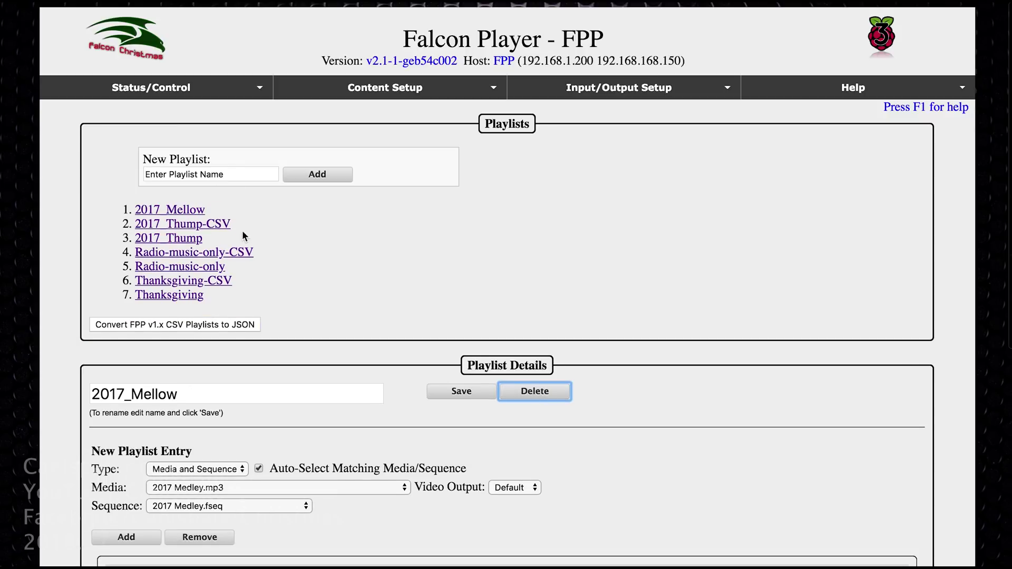
click(220, 231)
click(527, 393)
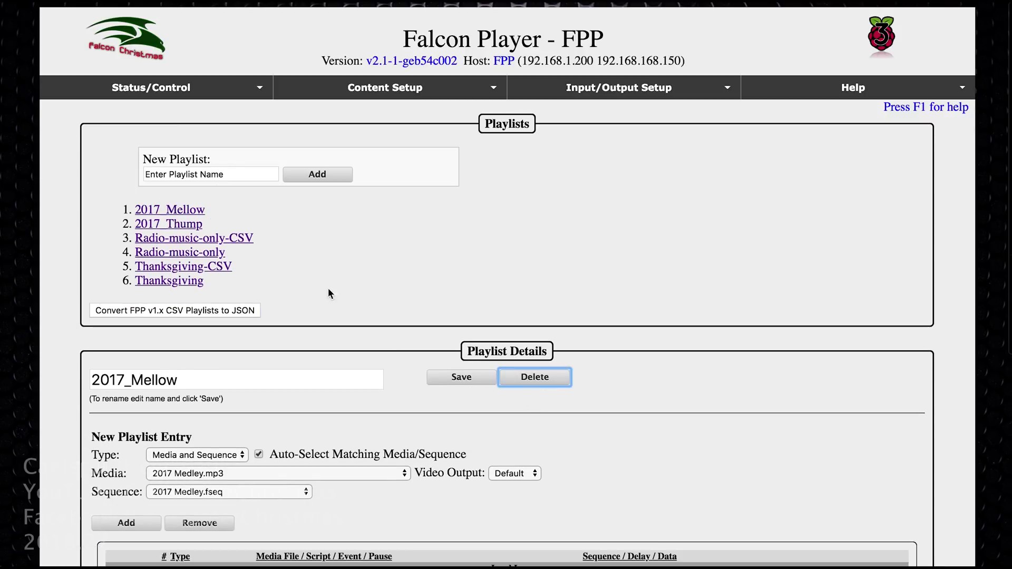
click(242, 237)
click(535, 377)
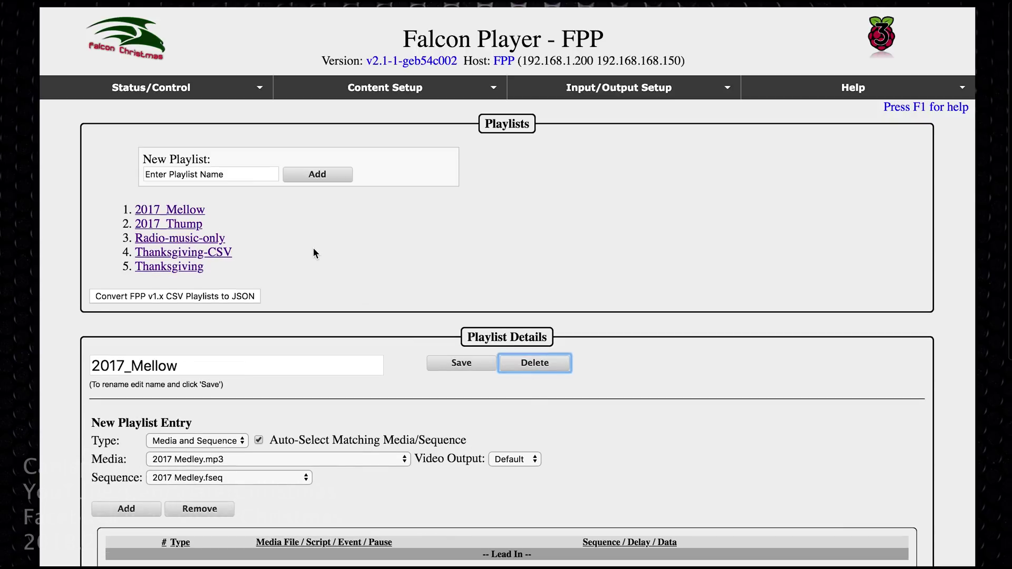
click(222, 251)
click(534, 364)
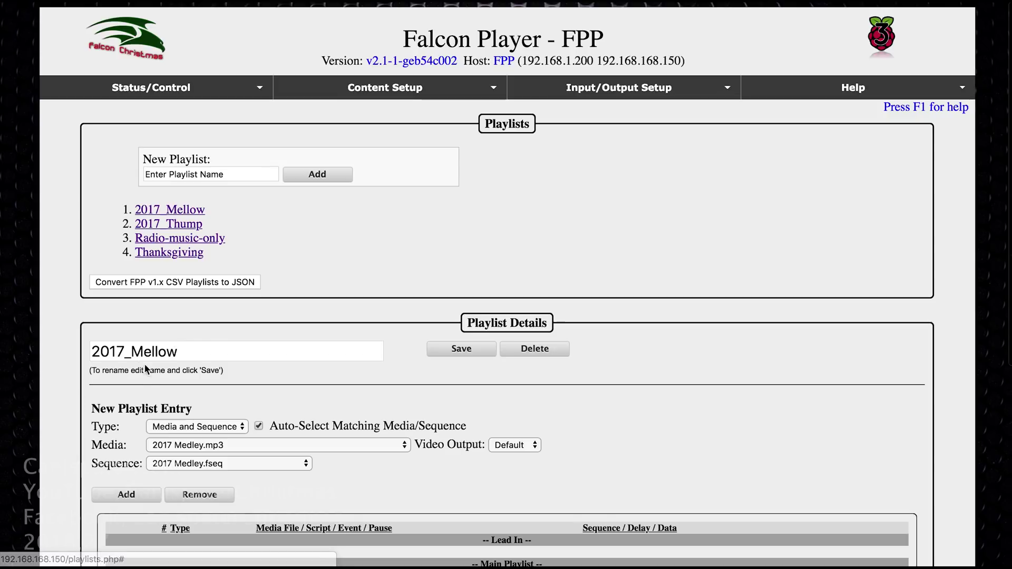
Remove the 2017_ prefix from both playlist names, saving them as Mellow and Thump.
drag(131, 354, 54, 332)
key(BackSpace)
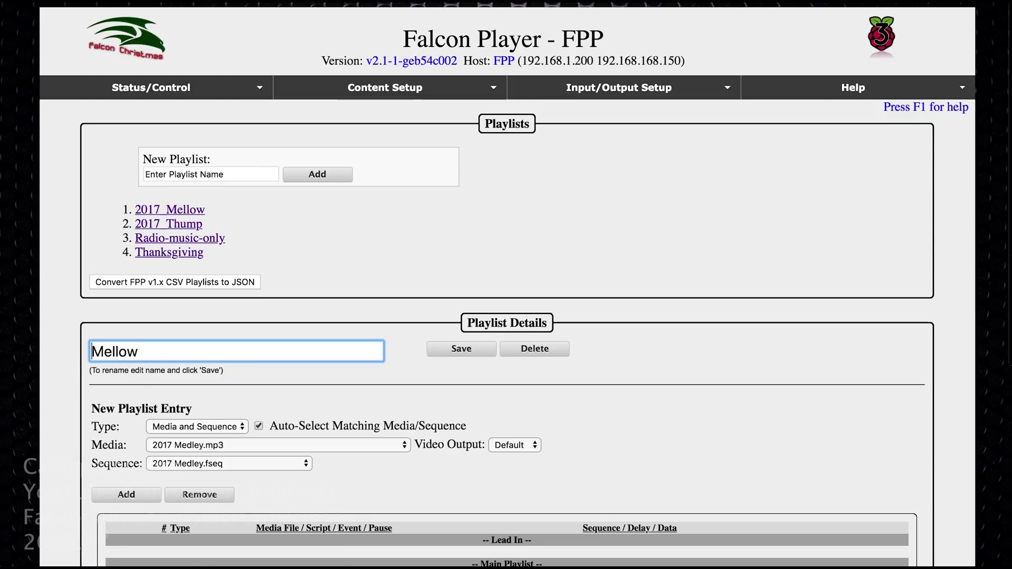
click(472, 350)
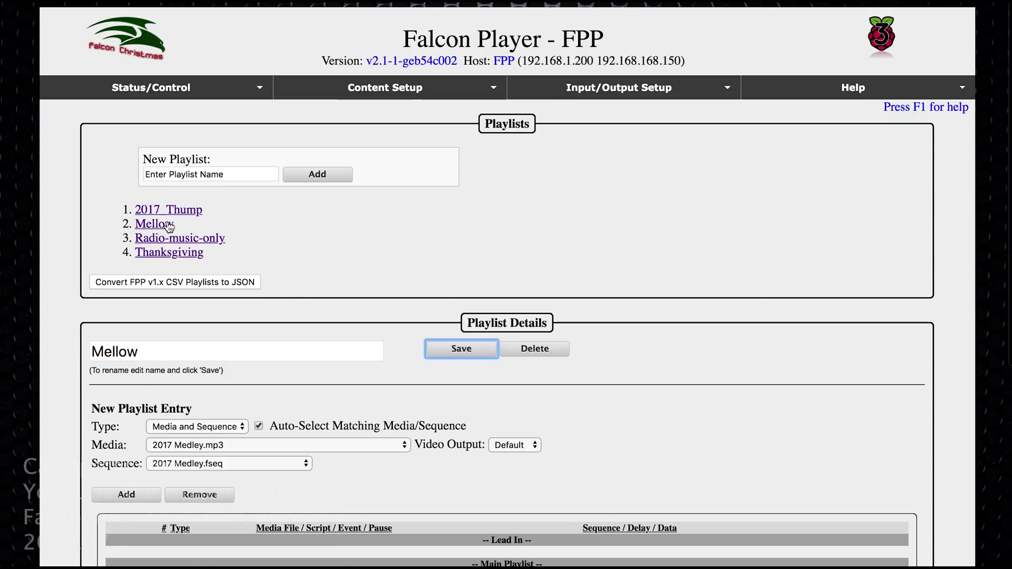
click(190, 213)
drag(131, 353, 48, 331)
key(BackSpace)
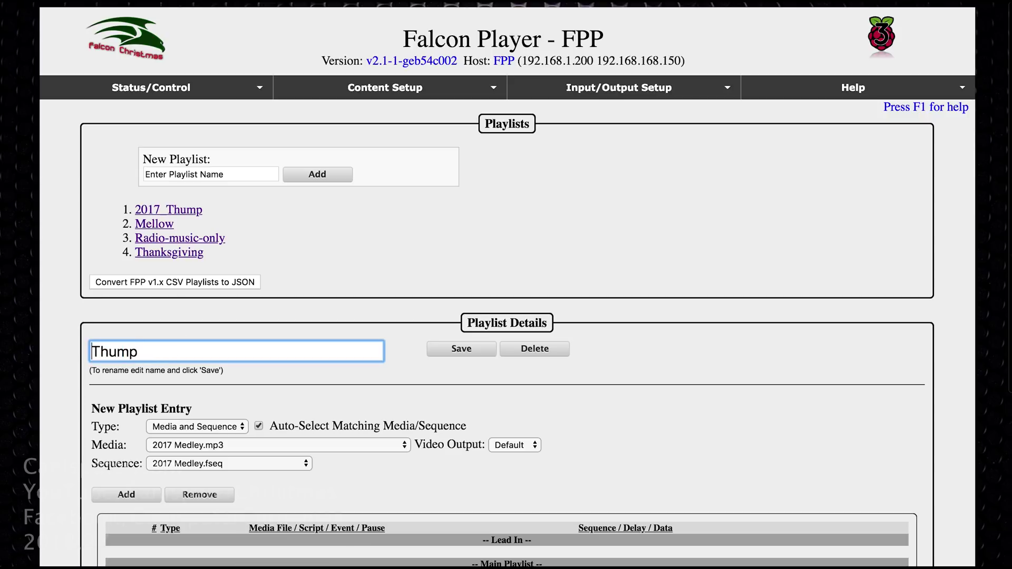
click(462, 350)
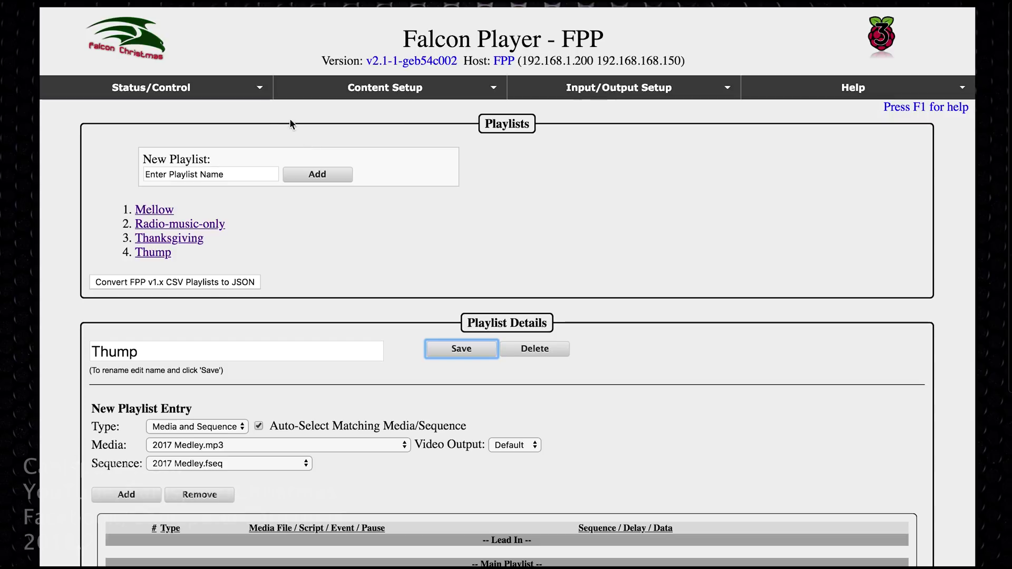
click(260, 88)
On the Status Page, play the Radio-music-only playlist, then stop it immediately.
click(249, 105)
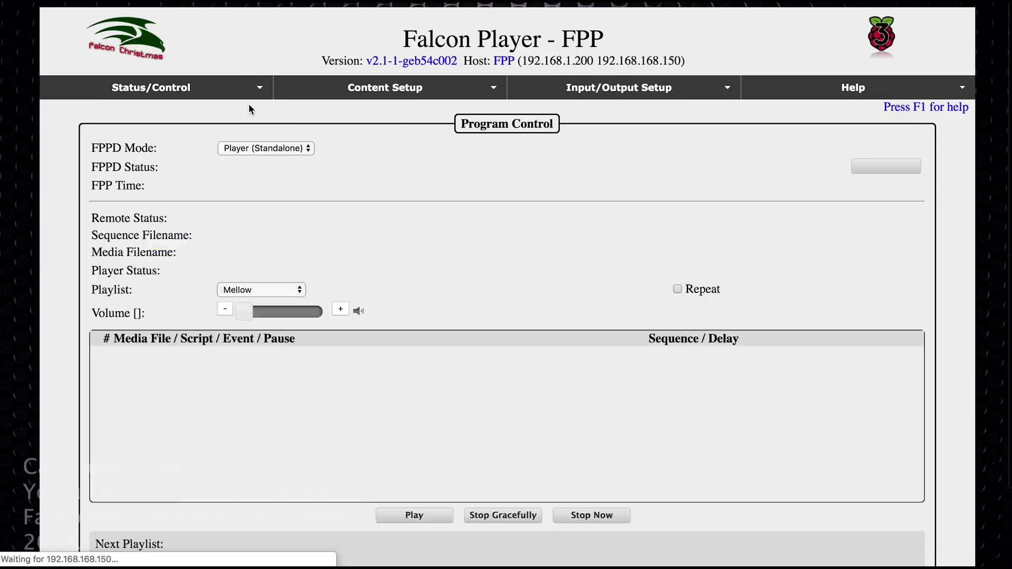
click(275, 238)
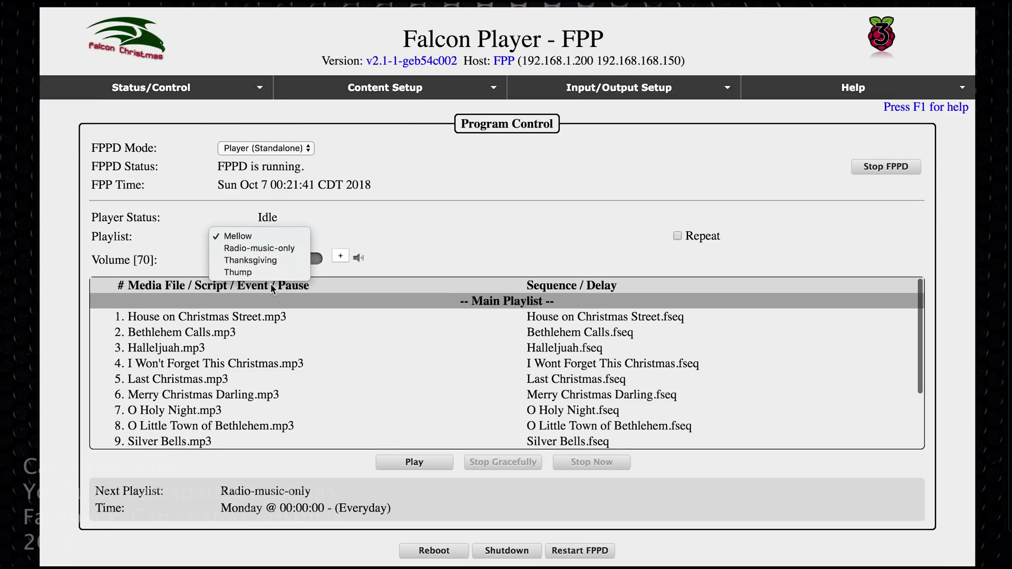
click(272, 255)
click(274, 237)
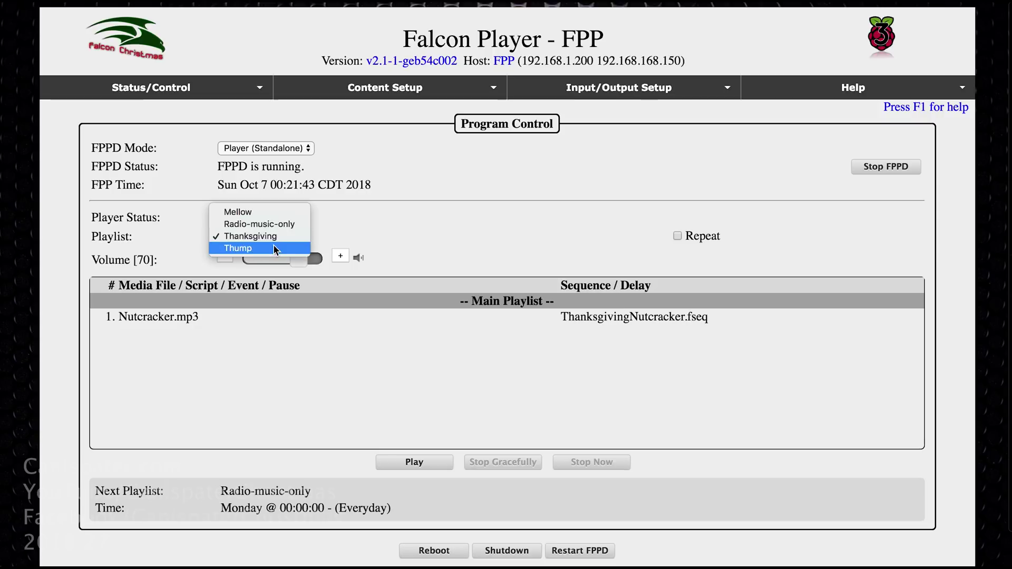
click(275, 226)
click(422, 464)
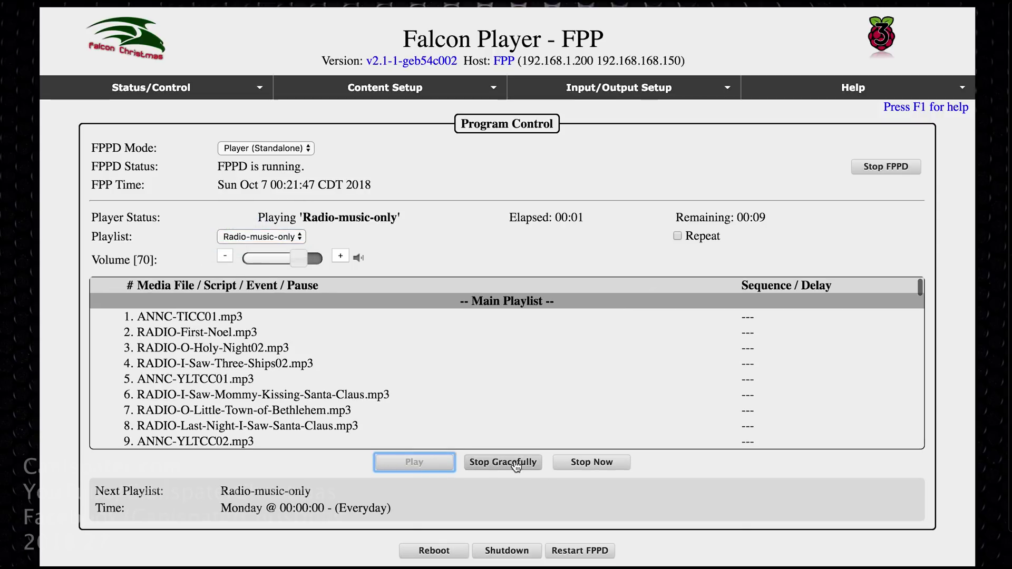
click(592, 462)
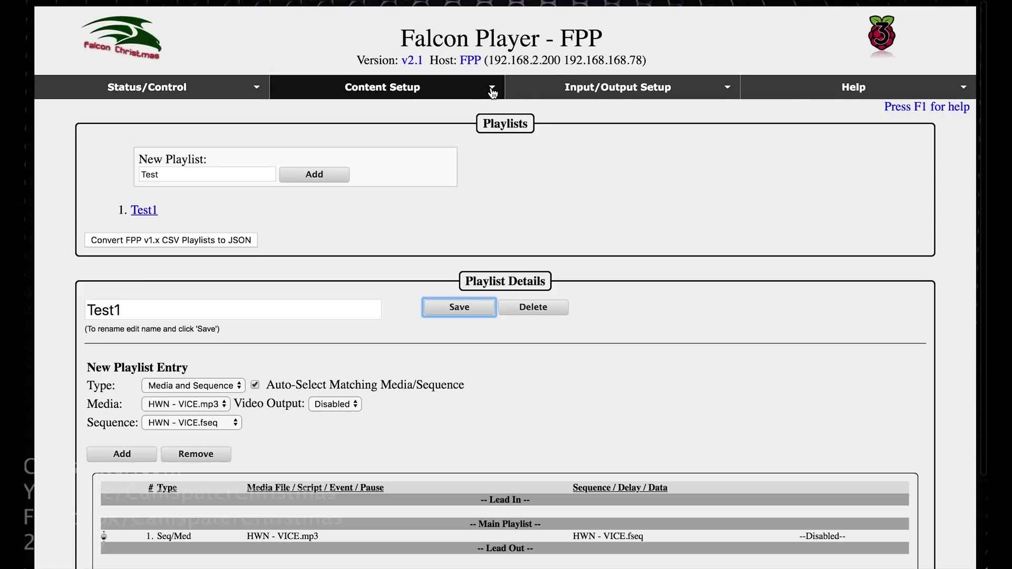
click(492, 90)
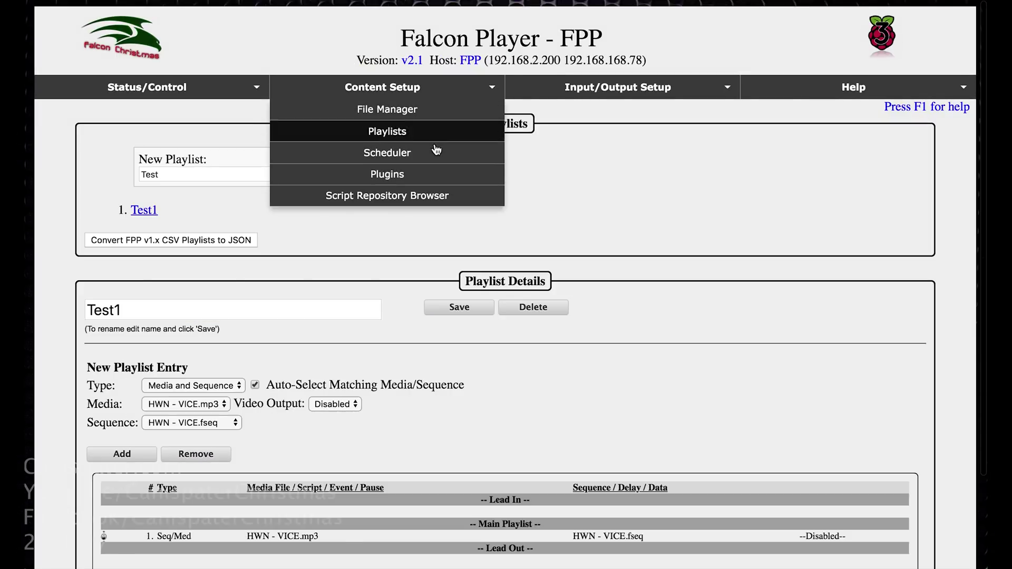
Go back to the Status page and select the Test1 playlist.
click(424, 161)
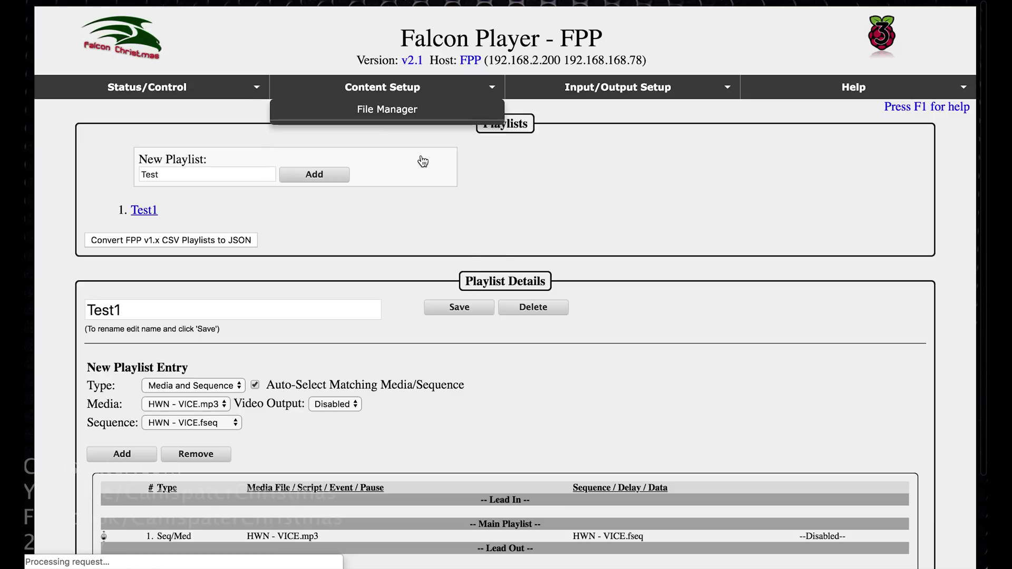
click(256, 88)
click(240, 105)
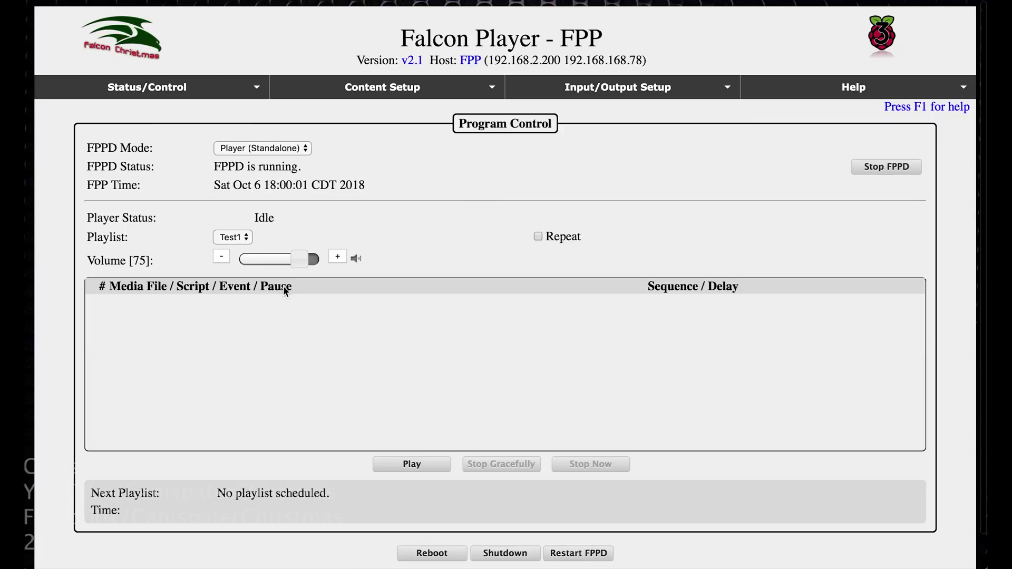
click(246, 240)
click(246, 240)
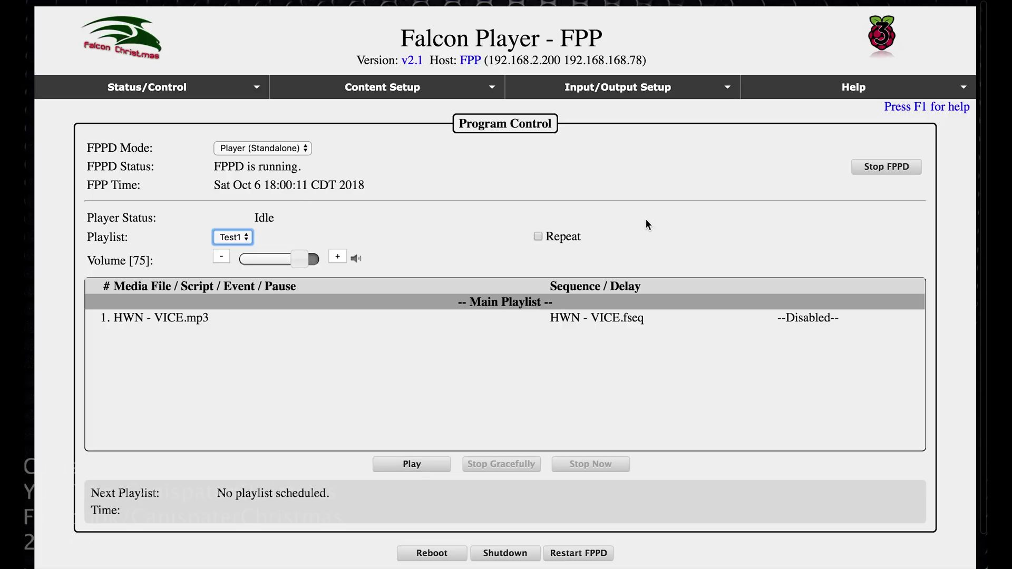
Start playing Test1, then stop it immediately so the player is idle.
click(419, 465)
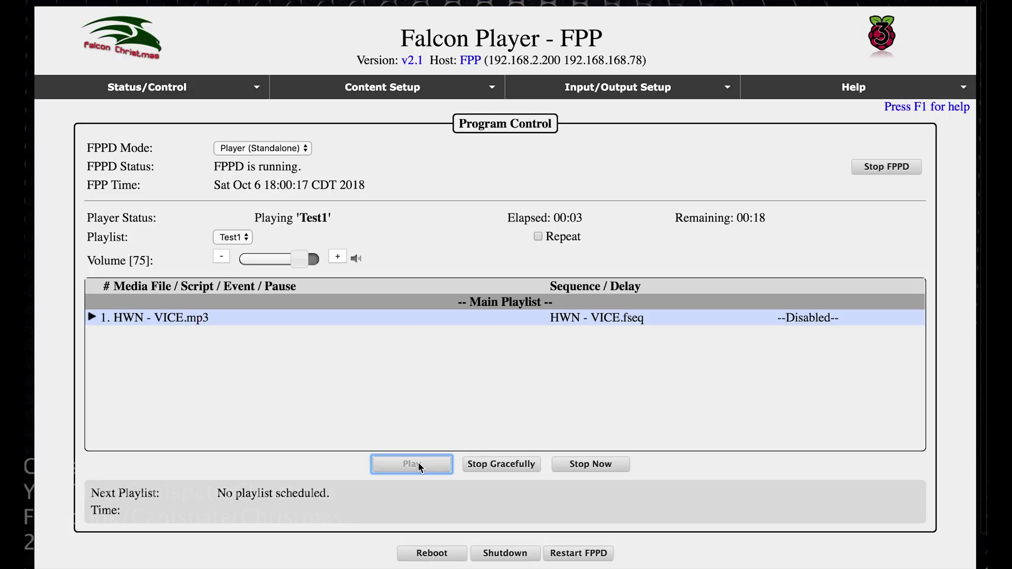
click(591, 465)
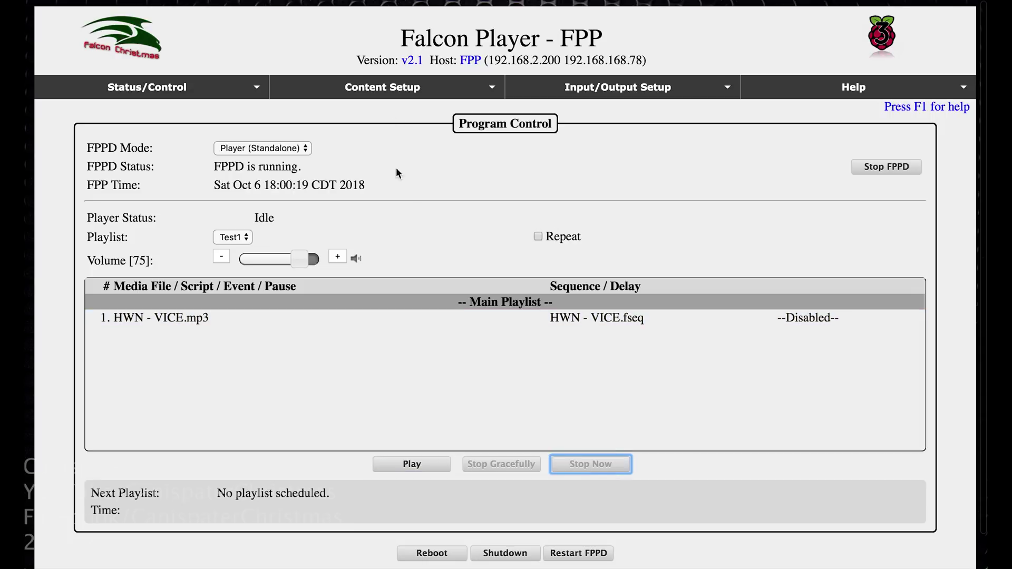
click(489, 93)
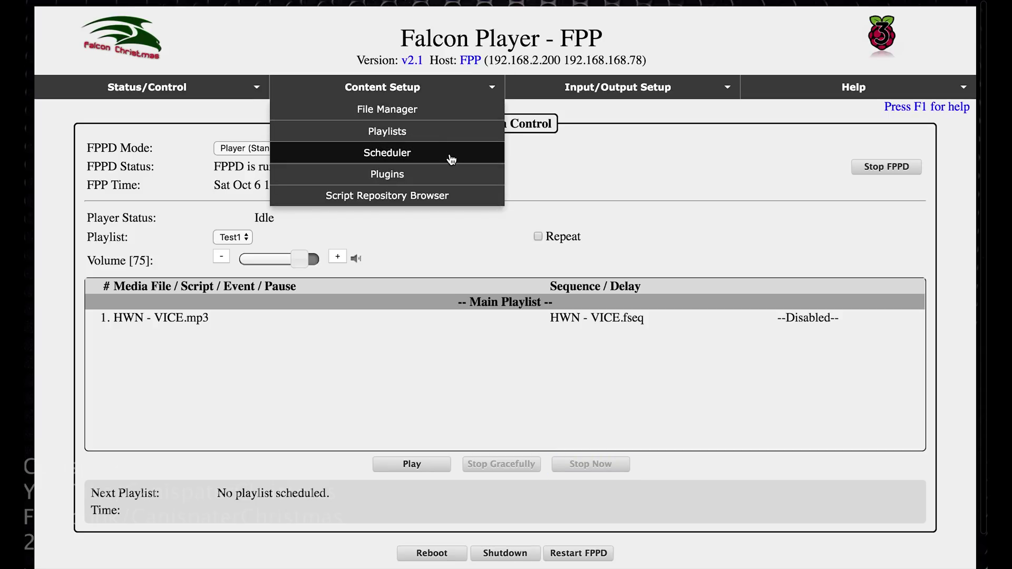
Add and save a new Test1 schedule entry in the Scheduler, then return to the Status page.
click(452, 159)
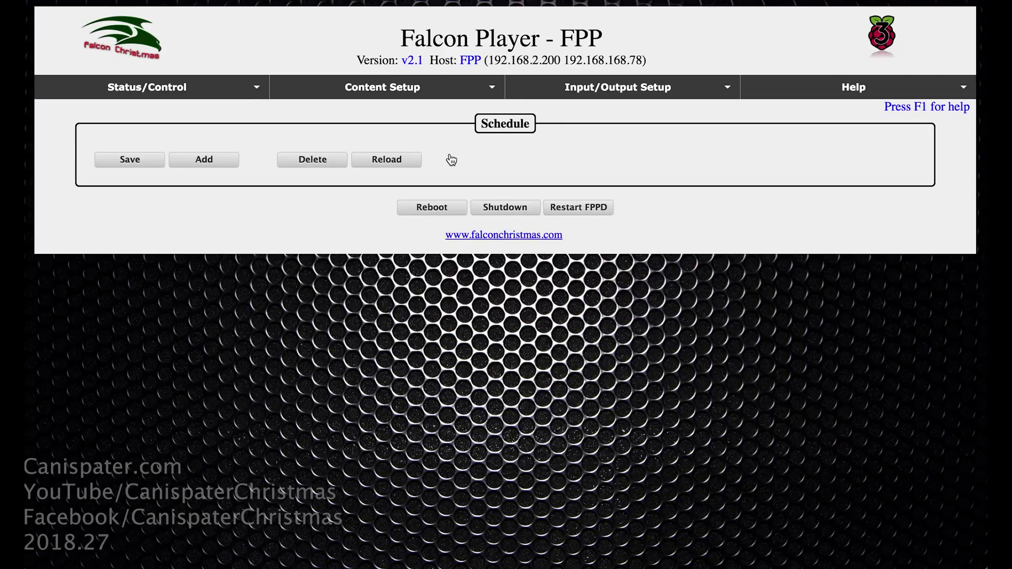
click(213, 160)
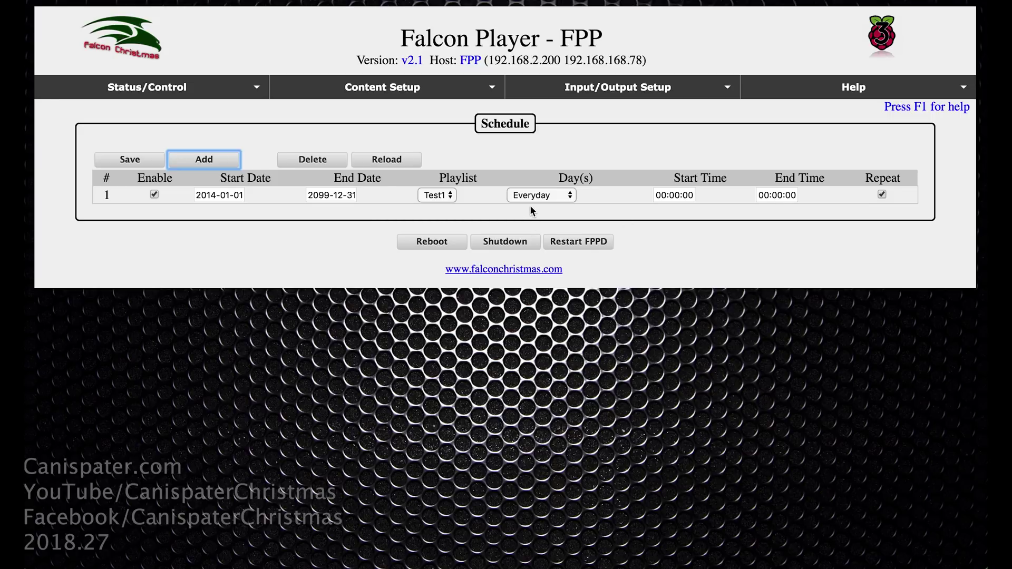
click(138, 164)
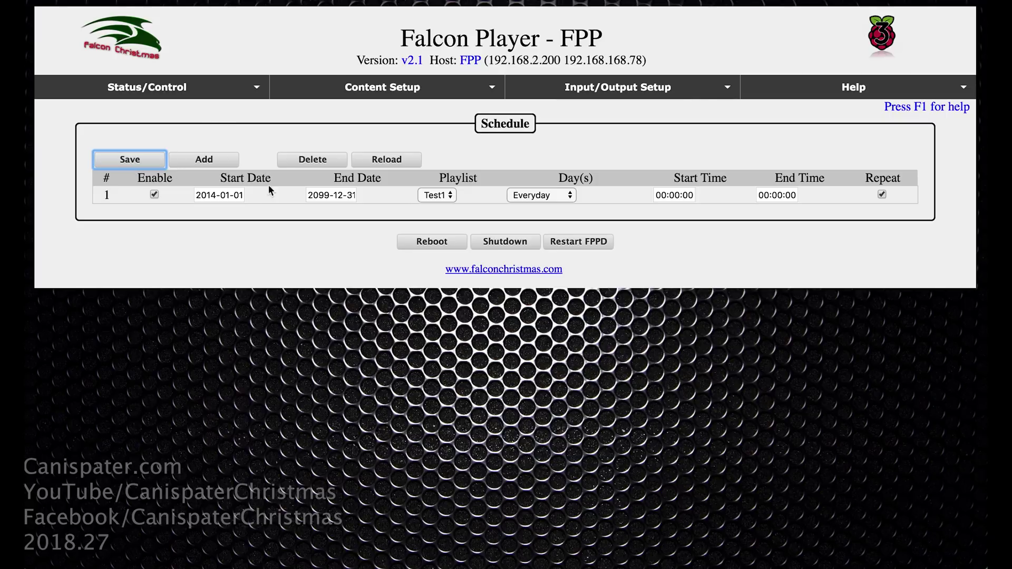
click(233, 86)
click(218, 109)
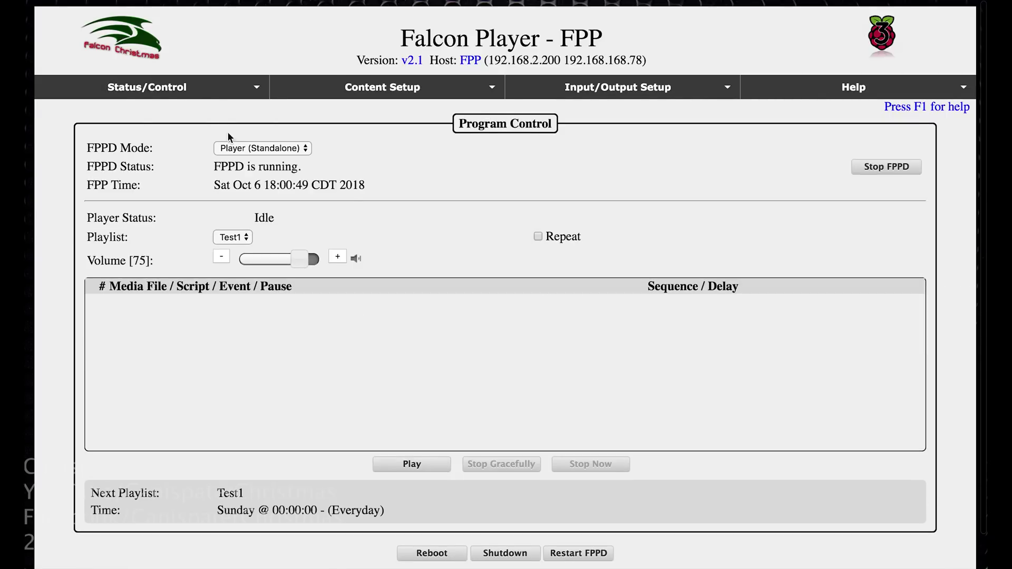
Restart FPPD from the Status page, with Test1 still listed as the next playlist.
click(594, 554)
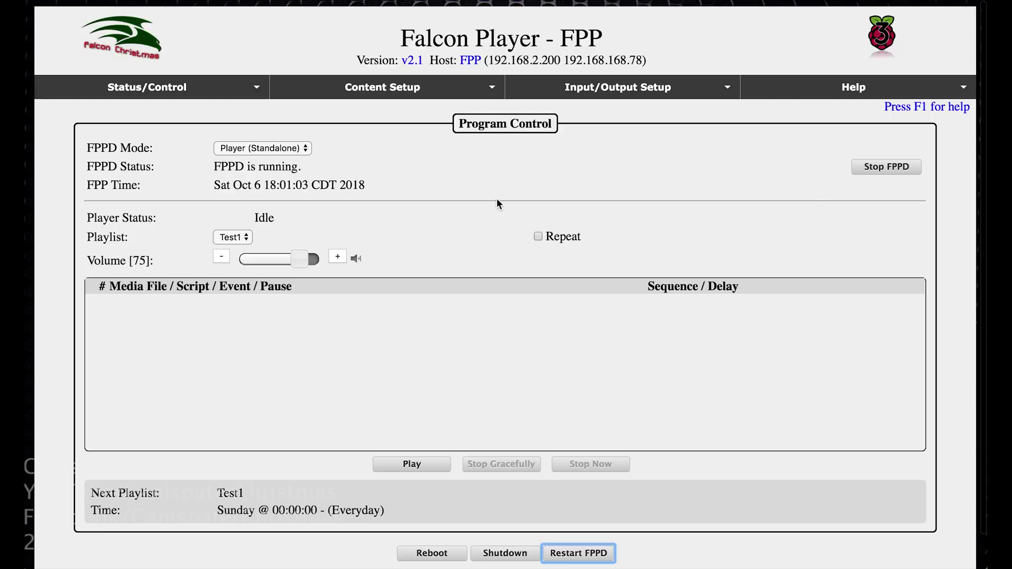
click(442, 87)
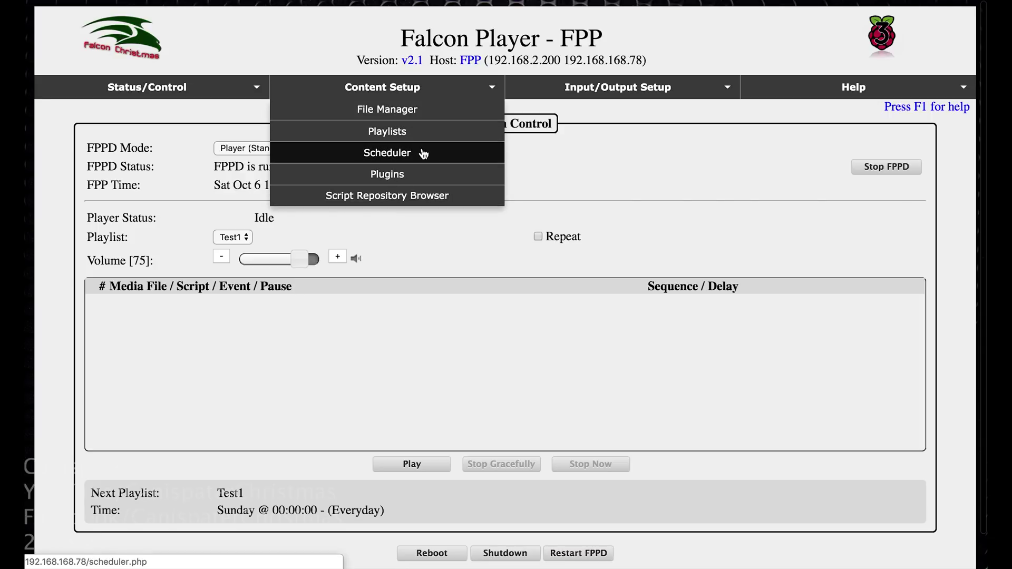
Change the Test1 schedule entry's end time to 23:59:59 and save it.
click(421, 153)
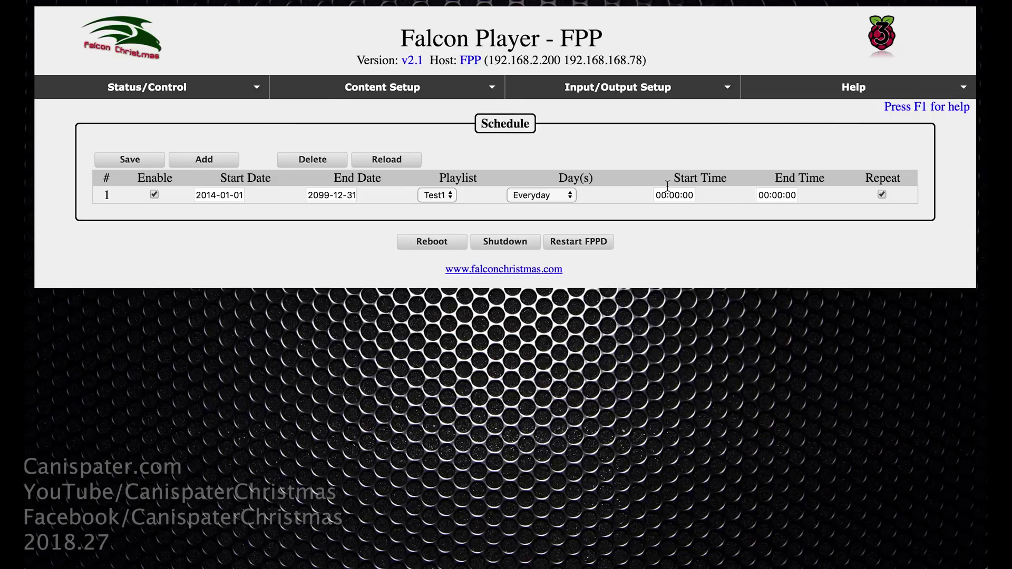
click(767, 194)
scroll(797, 272, down, 15)
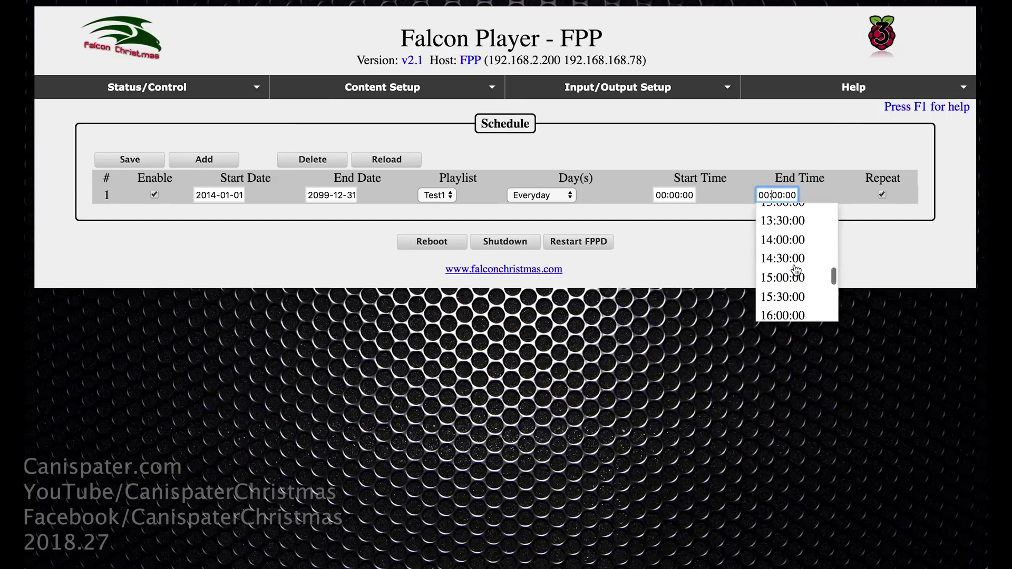
click(791, 312)
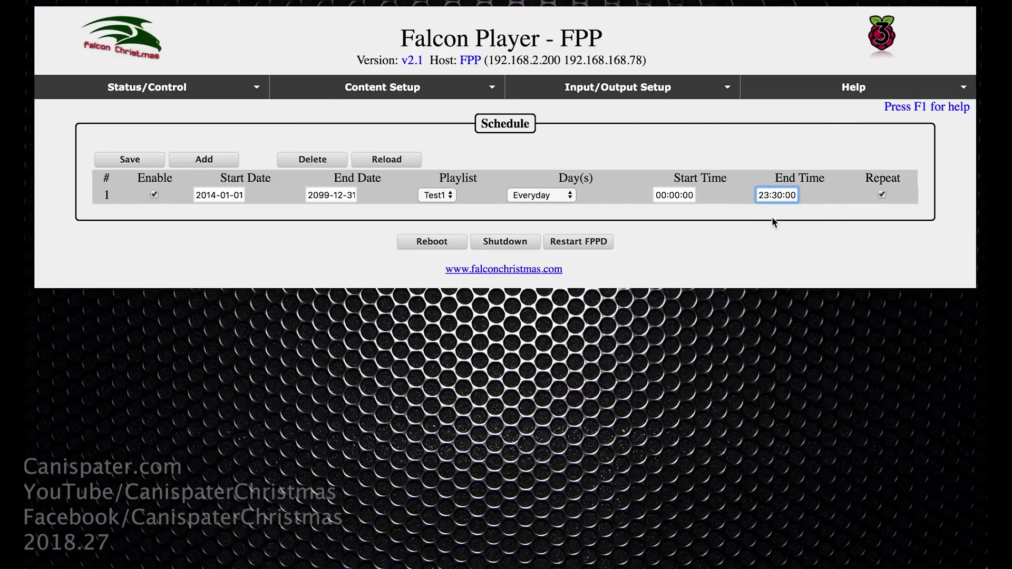
key(Left)
key(Left)
key(Left)
key(shift+Left)
key(shift+Left)
text(59)
key(Right)
key(shift+Right)
key(shift+Right)
text(59)
key(Tab)
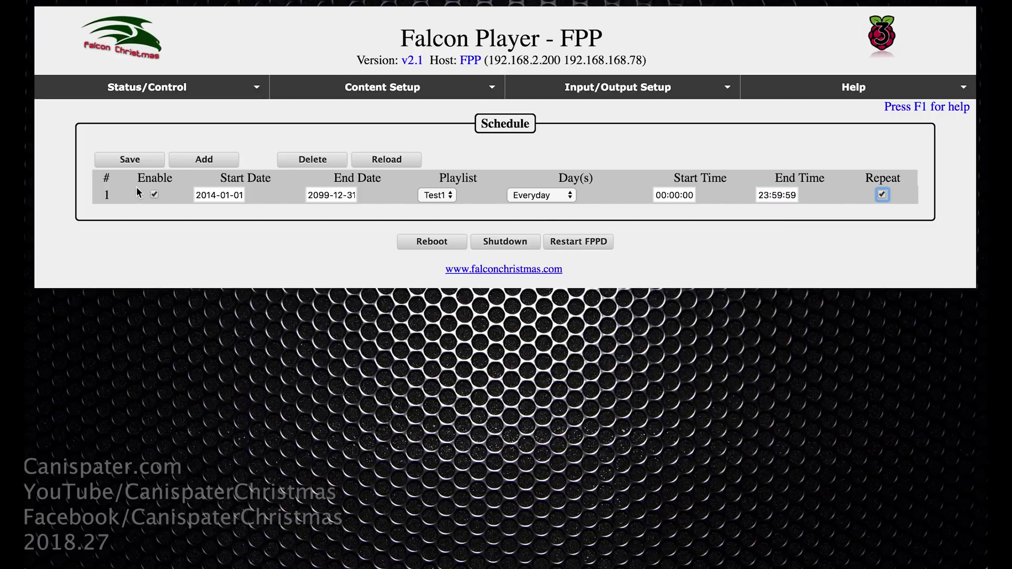
click(130, 160)
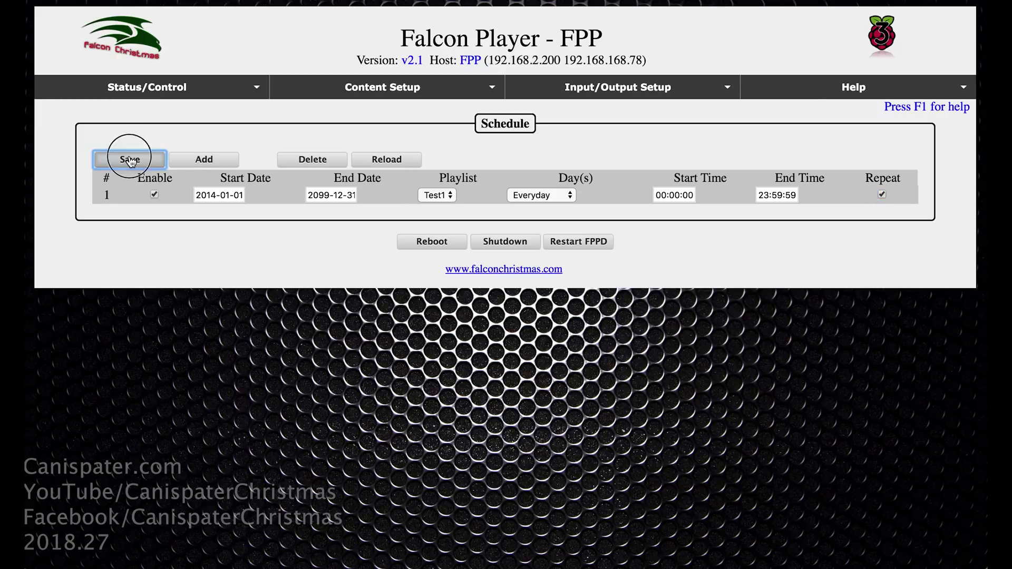
Restart FPPD from the Status page so Test1 plays on repeat, then stop it.
mouse_move(257, 82)
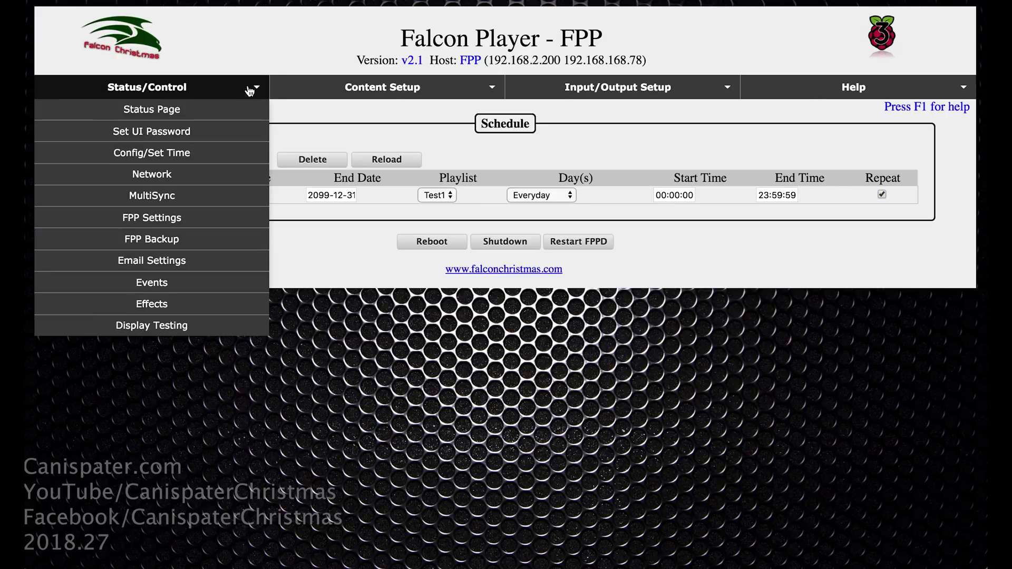
click(245, 106)
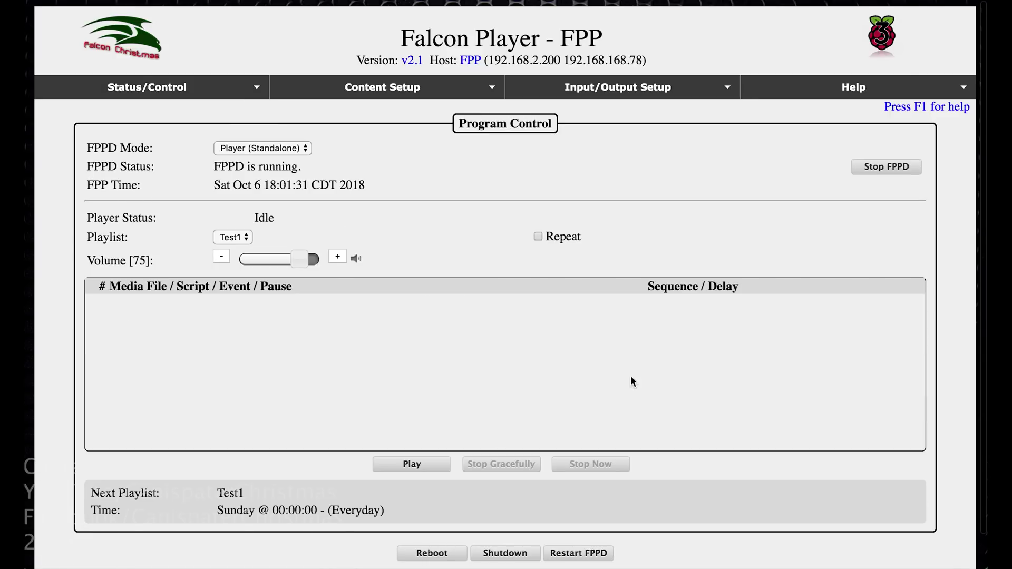
click(592, 557)
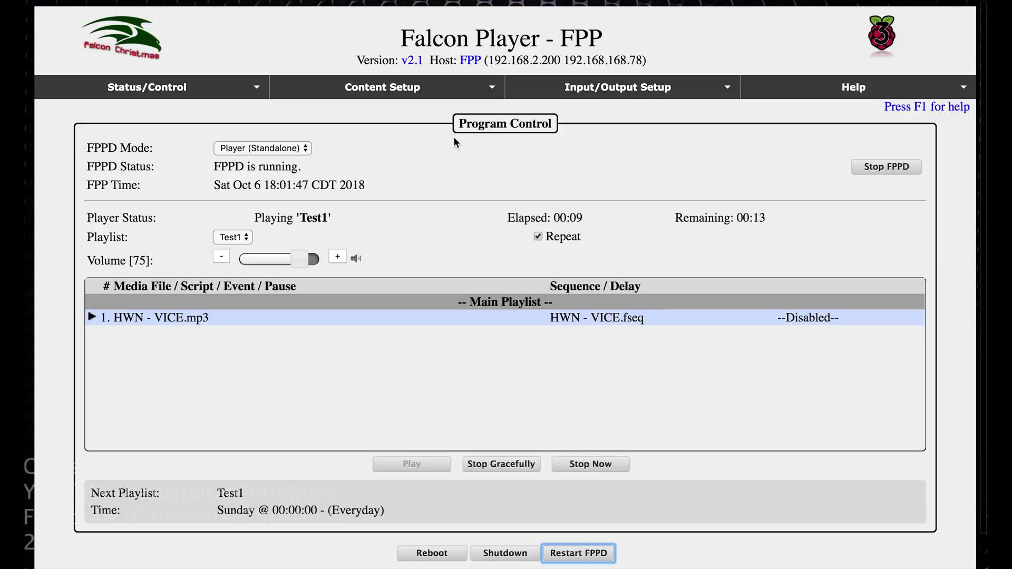
click(591, 464)
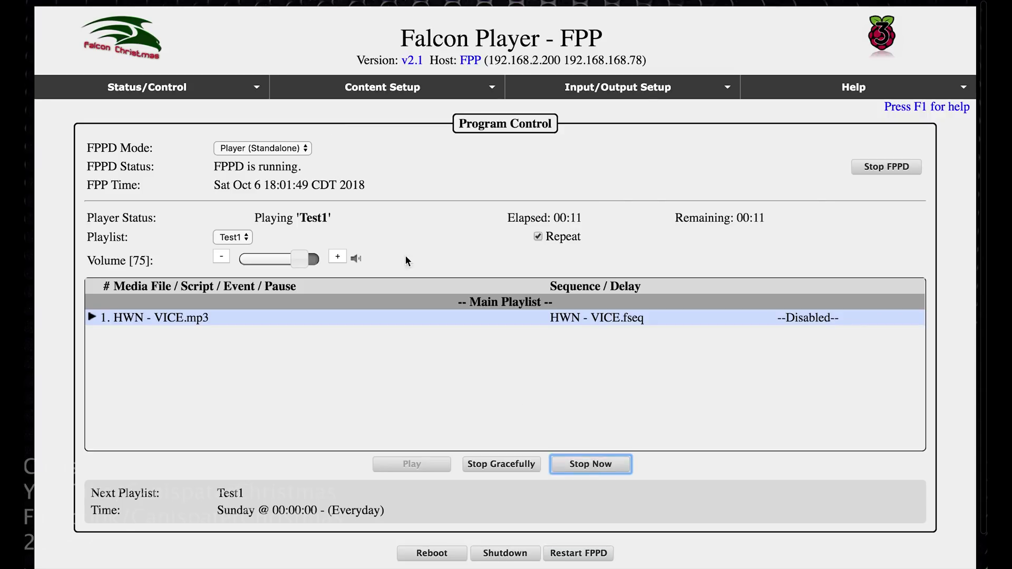
click(390, 87)
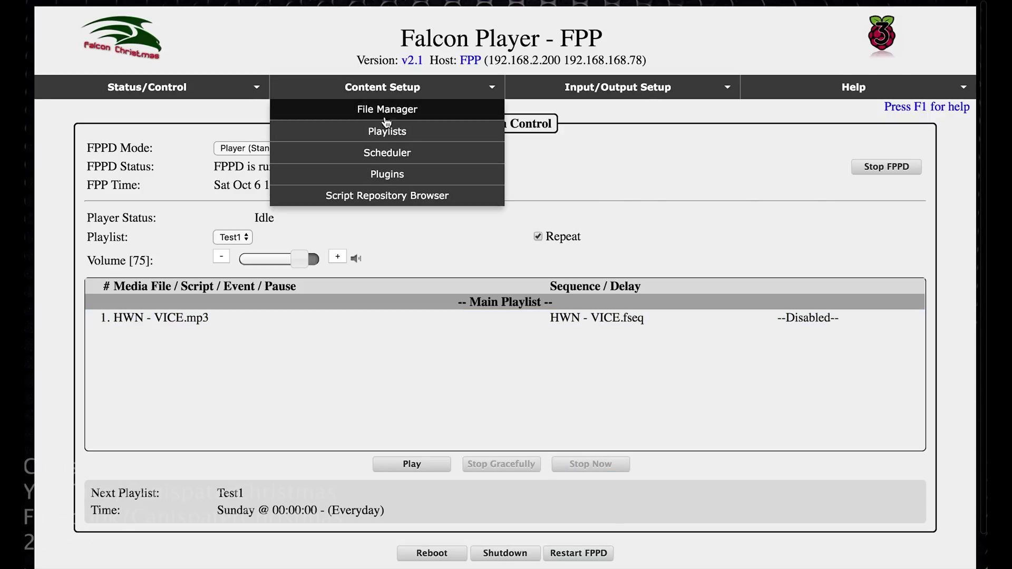
On the Schedule page, check the Test1 entry's Day(s) dropdown, leaving it on Everyday.
click(387, 152)
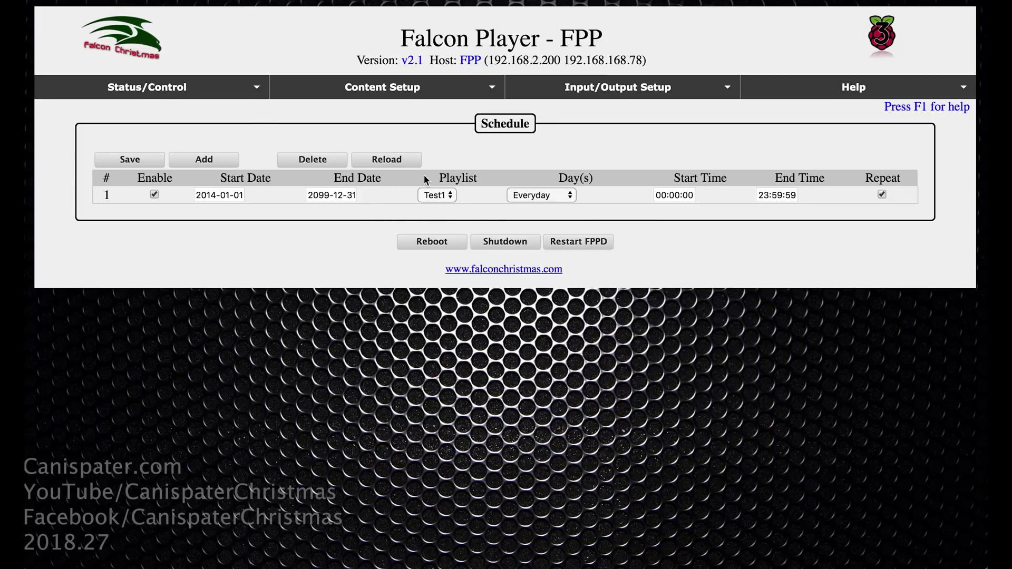
click(502, 201)
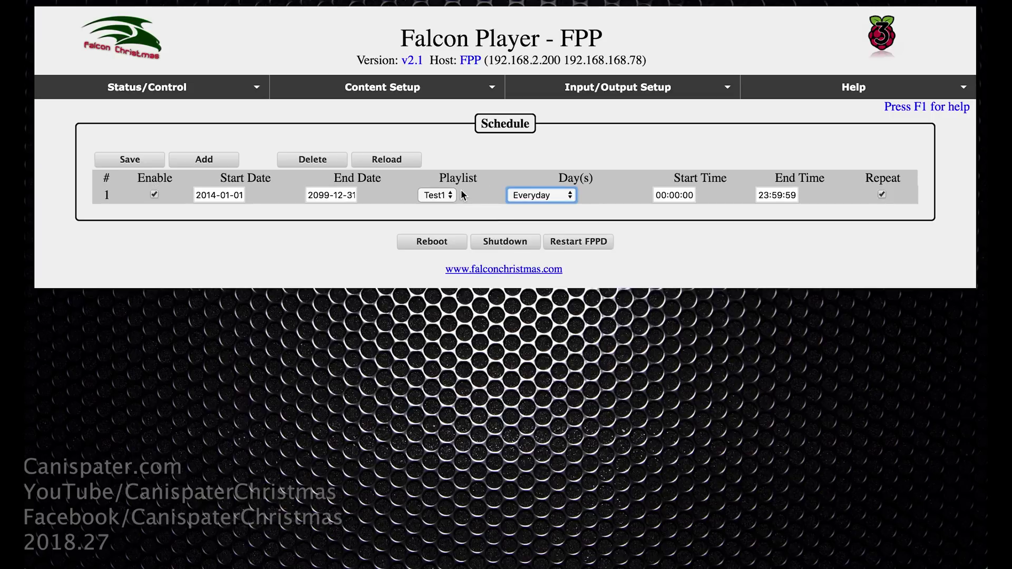
click(499, 162)
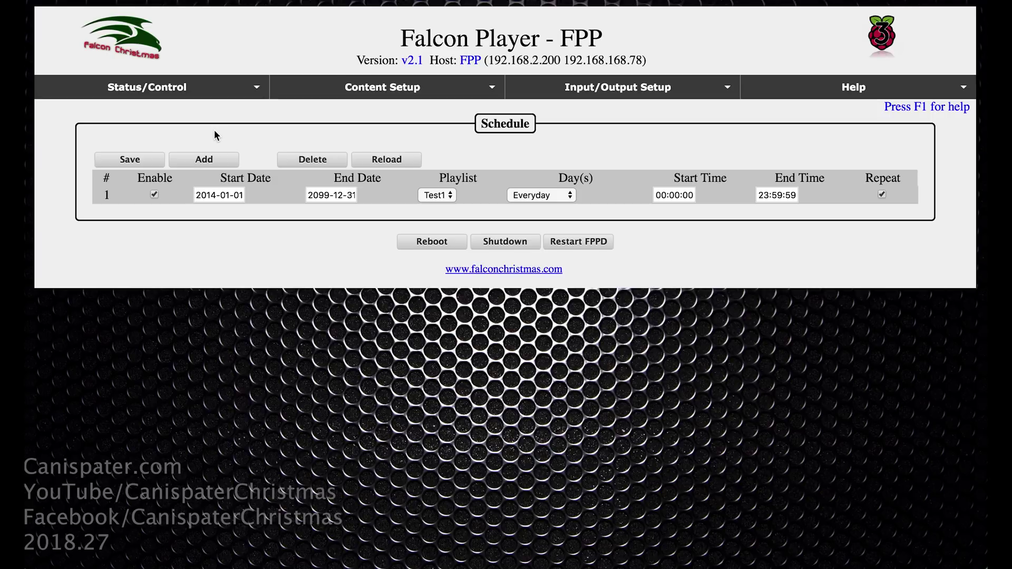
click(451, 91)
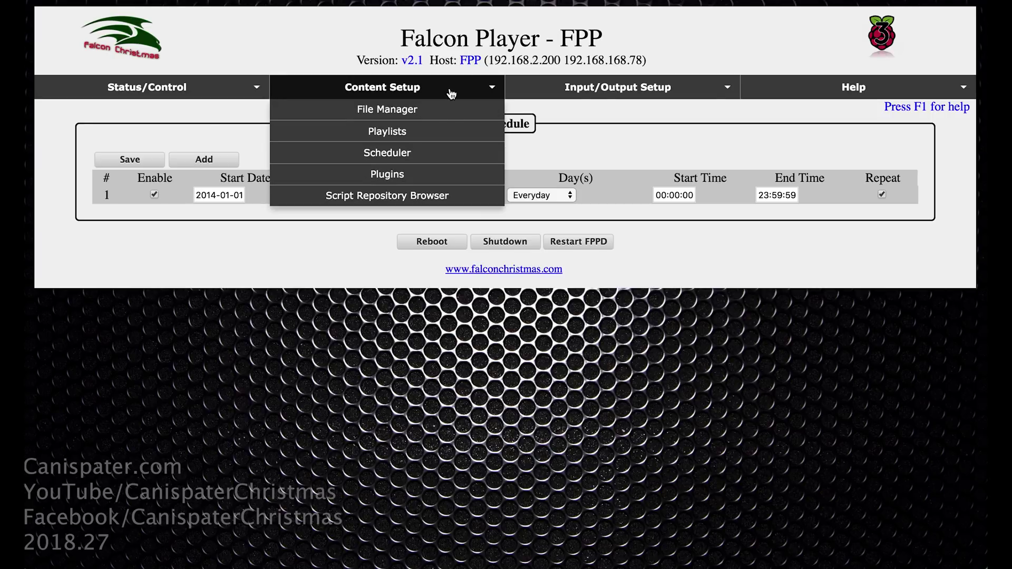
Create three new playlists named Thanksgiving, UpTempo and Mellow.
click(436, 132)
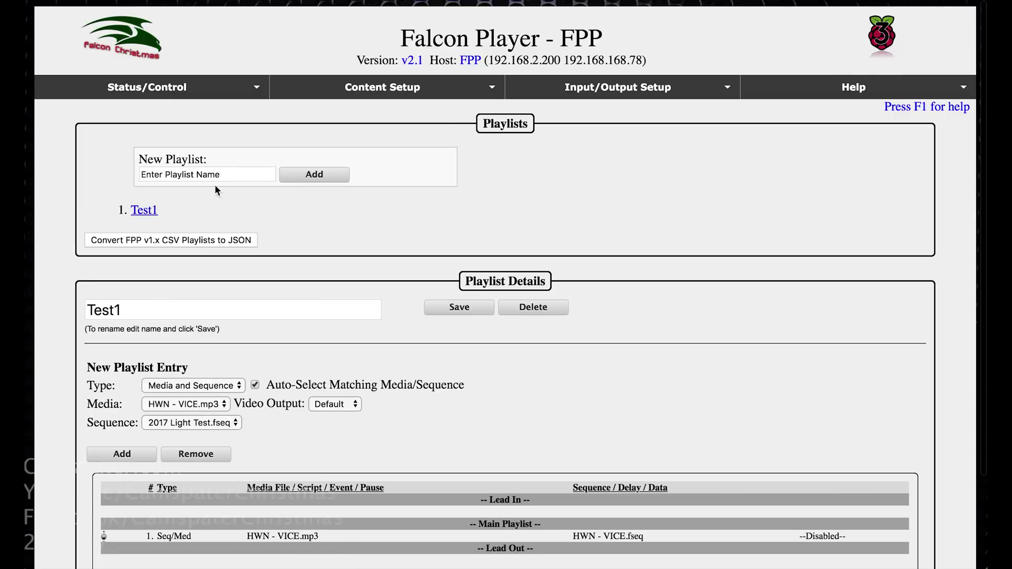
click(267, 174)
text(Thanksgiving)
click(315, 175)
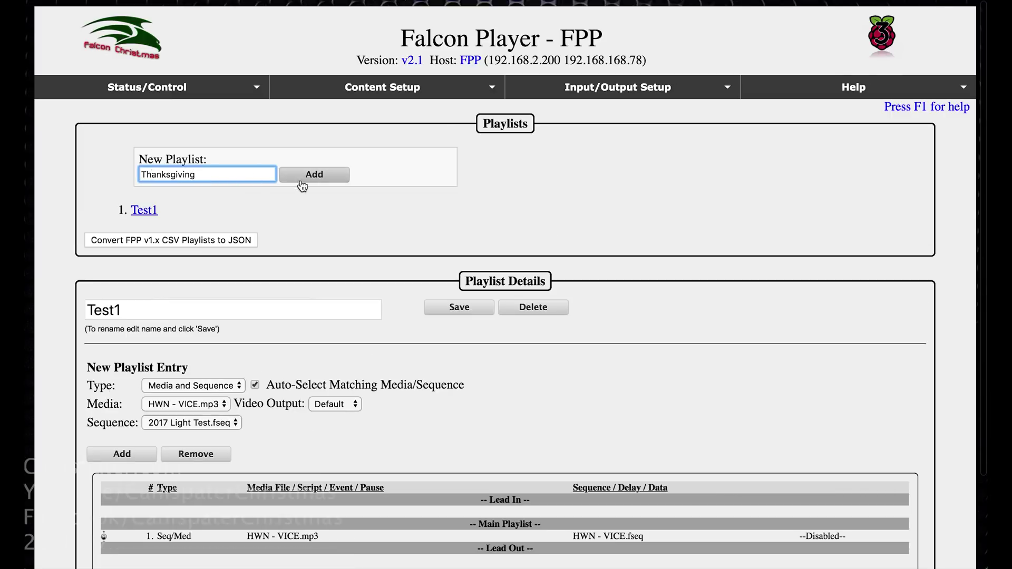
double_click(259, 175)
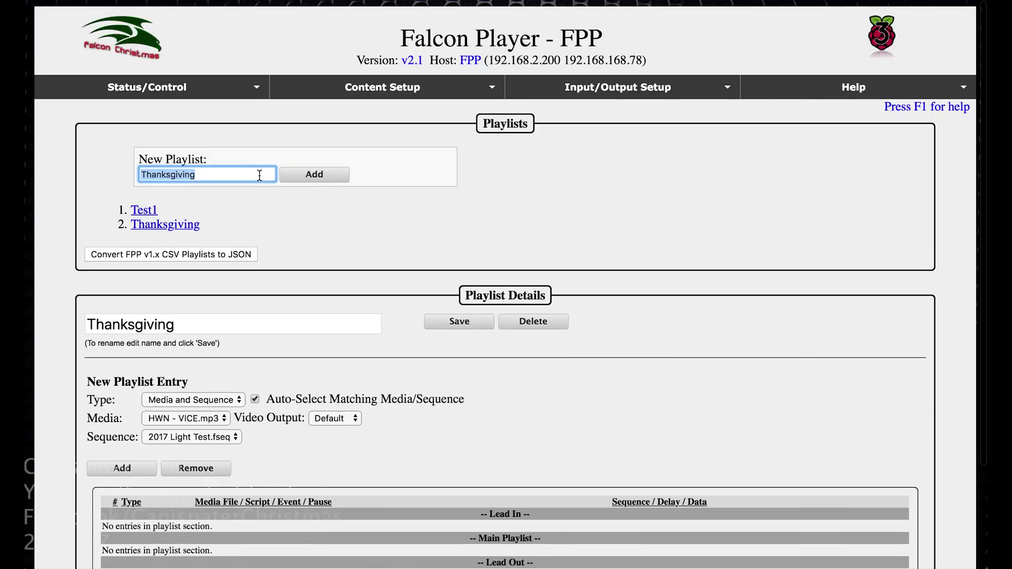
text(Up)
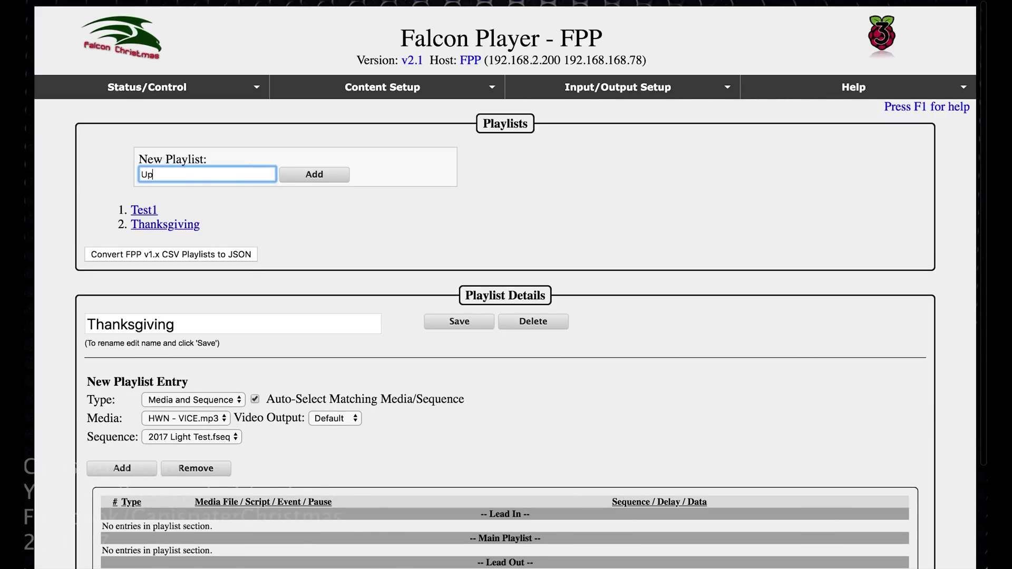
text(Tempo)
click(335, 173)
double_click(231, 174)
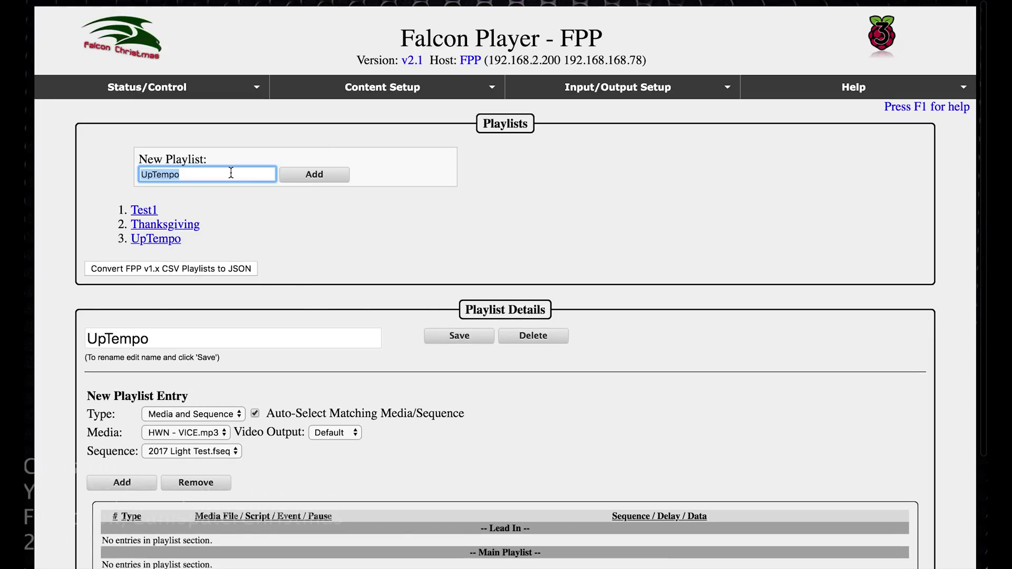
text(Mellow)
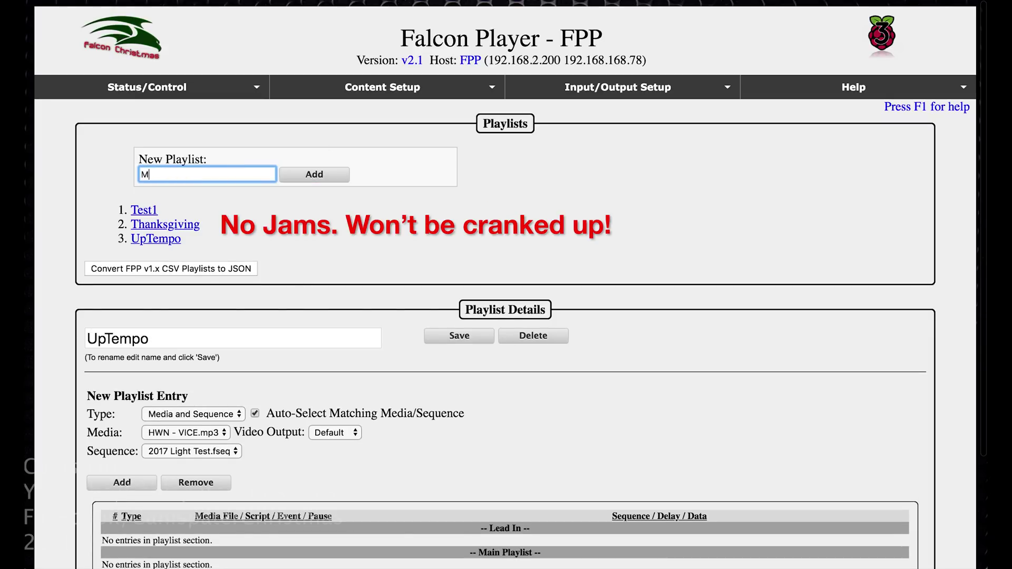
click(310, 175)
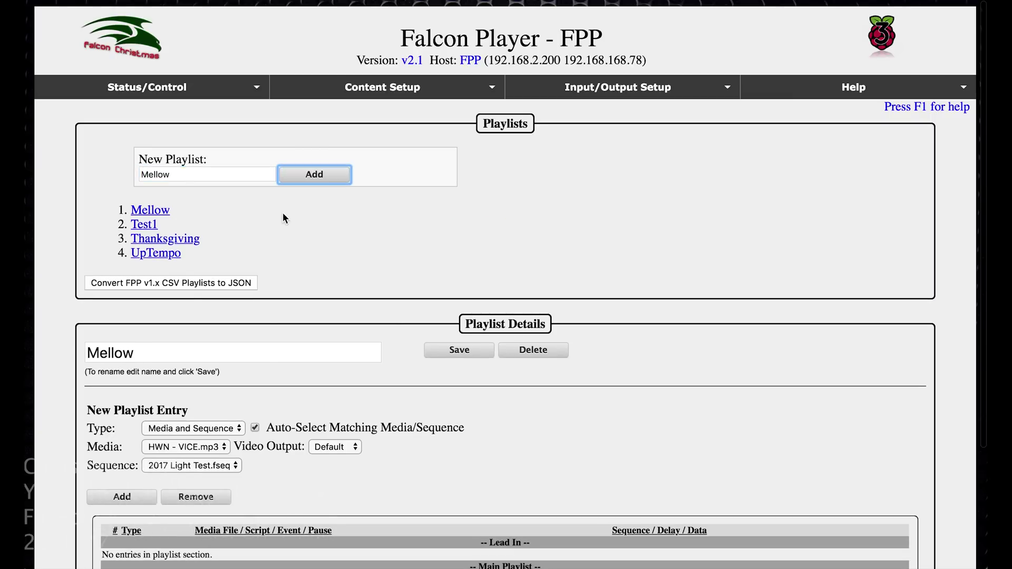
Add a second entry on the Schedule page.
click(458, 87)
click(423, 154)
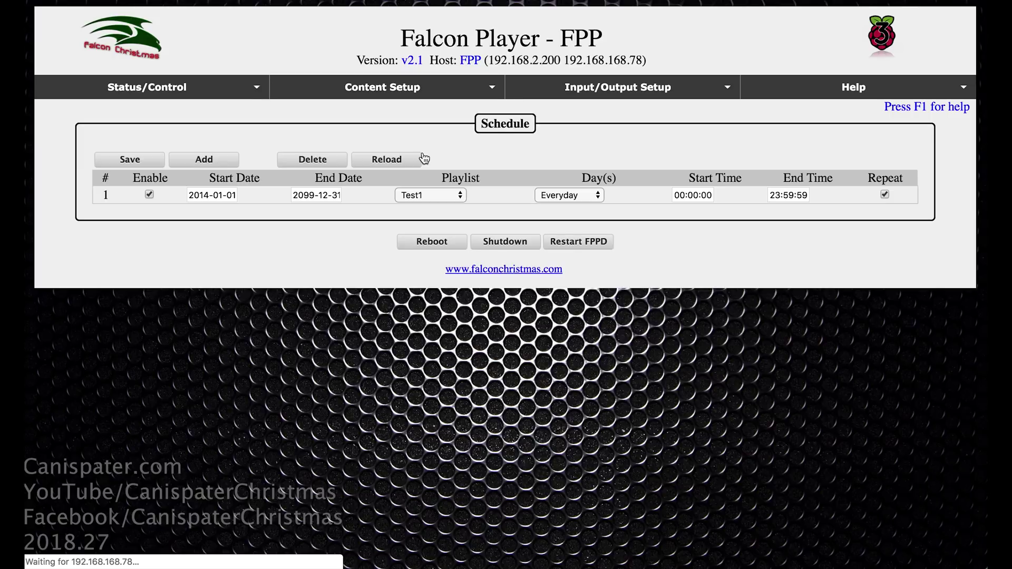
click(209, 163)
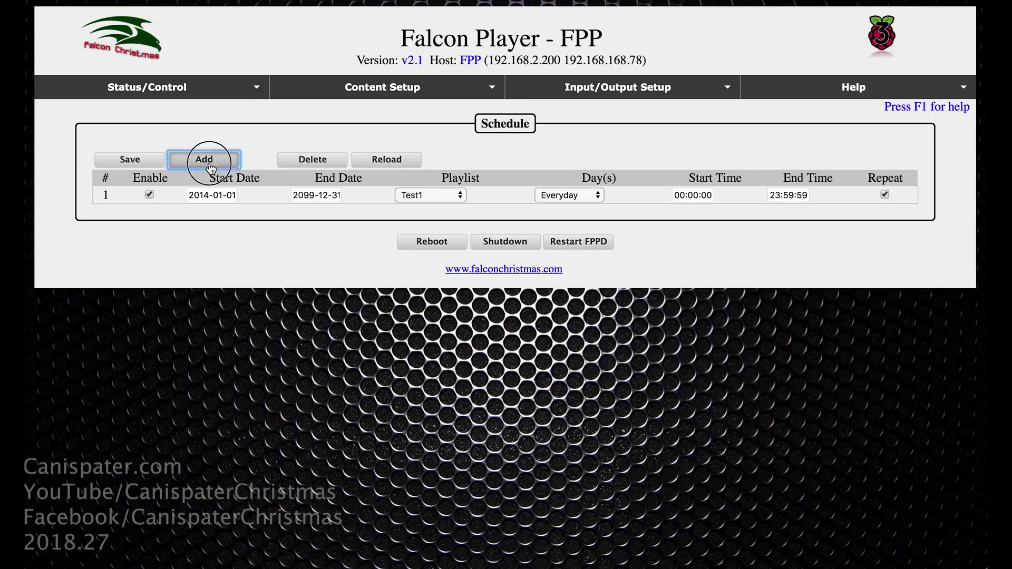